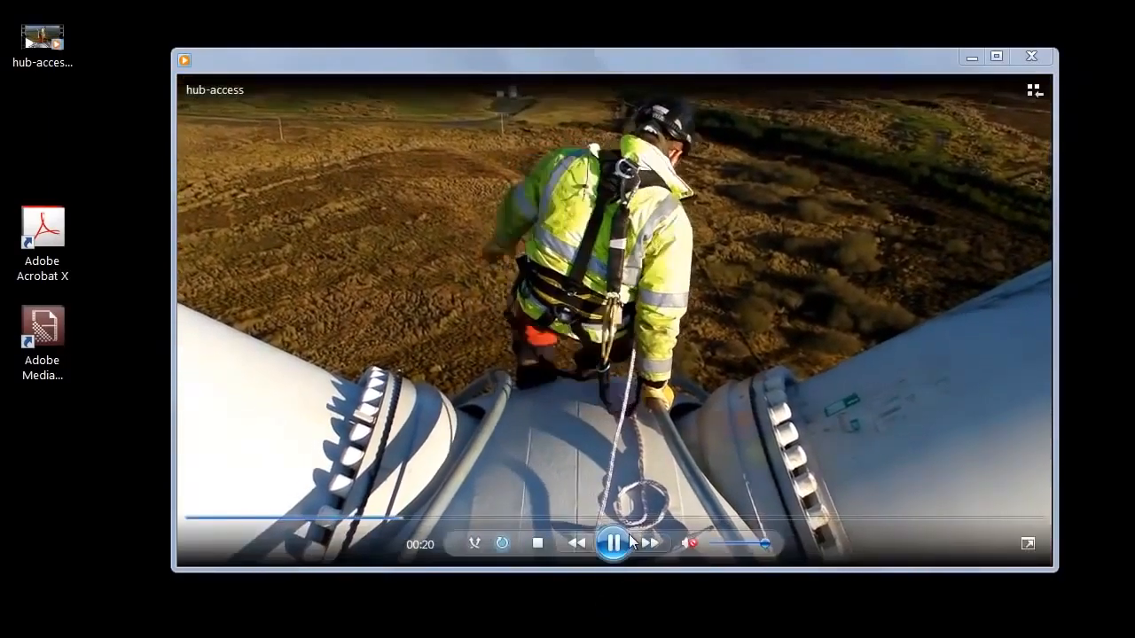
Preview the hub-access clip, jumping to about 00:53 and pausing it at 00:55
left_click(614, 546)
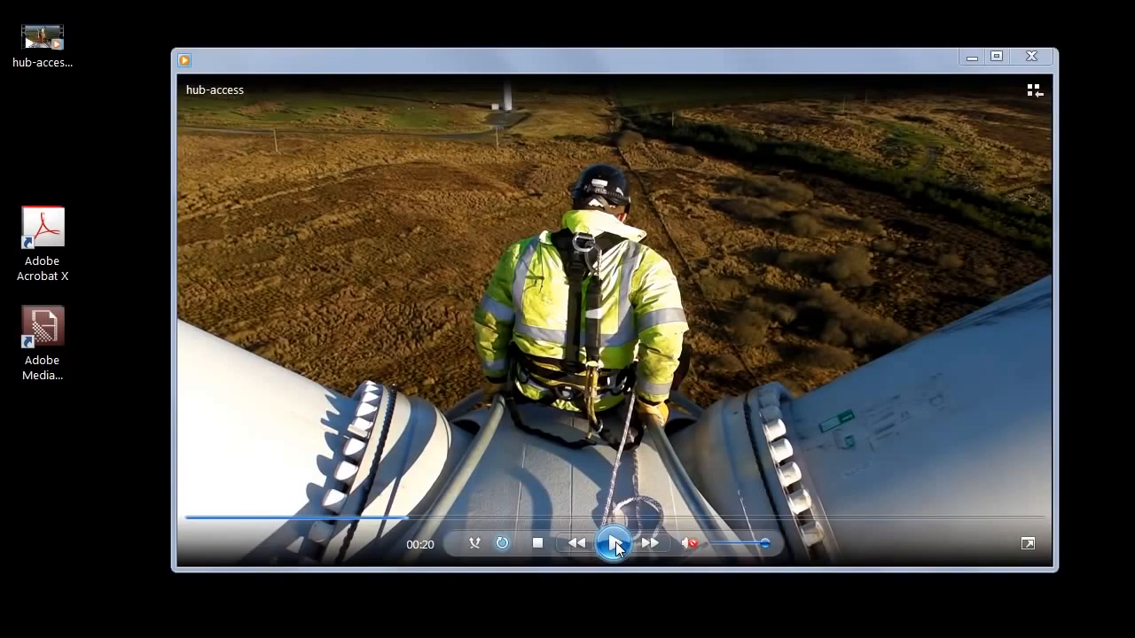
left_click(722, 518)
left_click(618, 544)
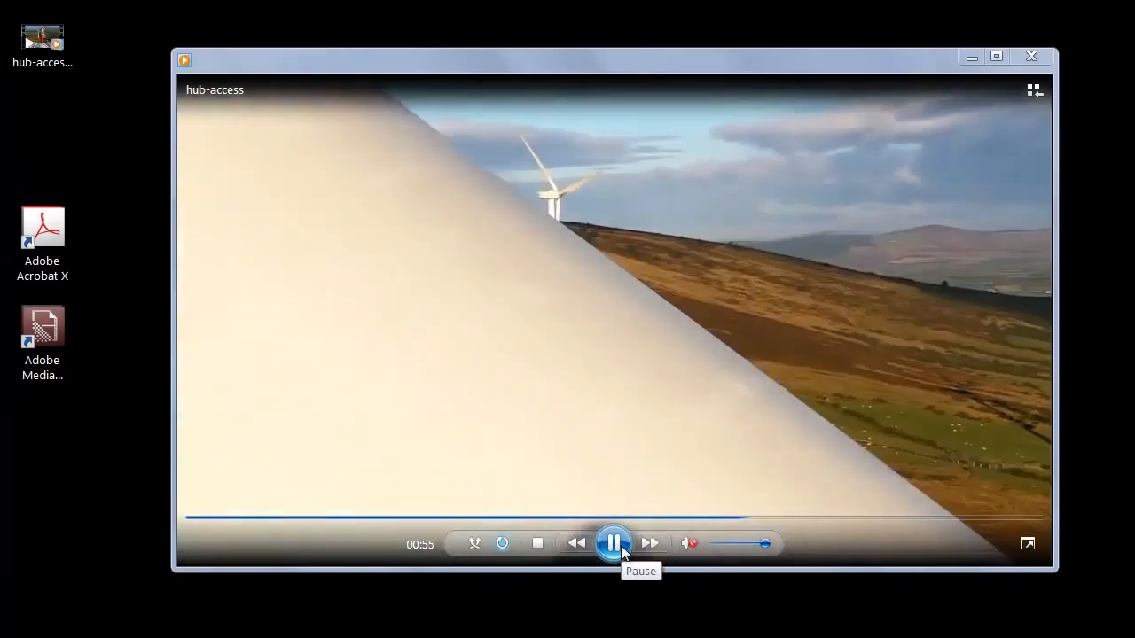
left_click(620, 545)
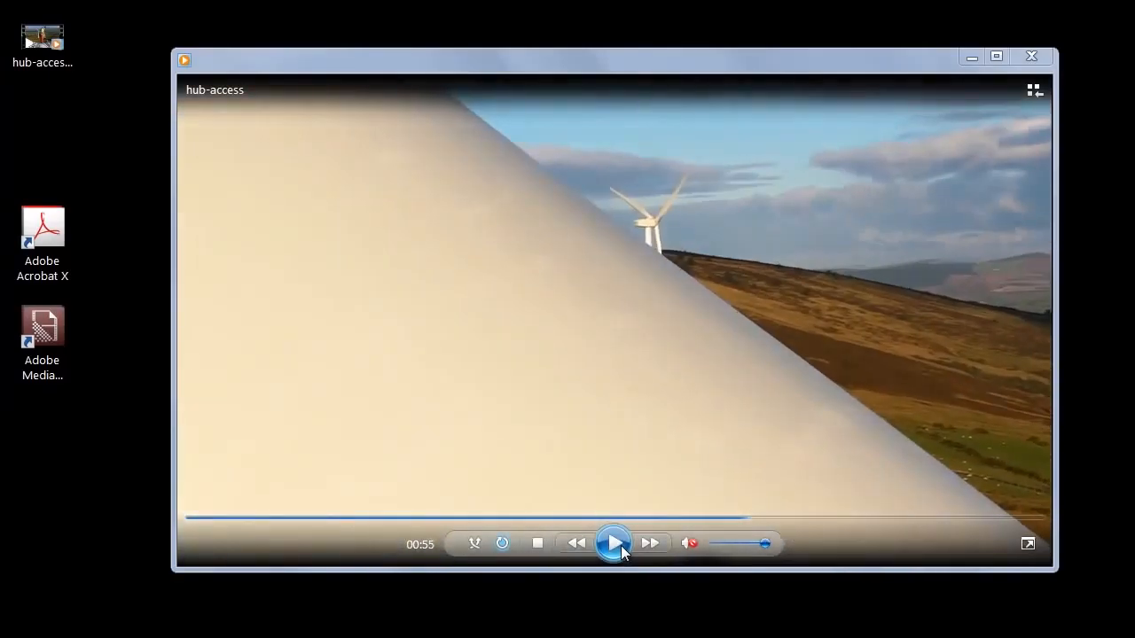
right_click(45, 36)
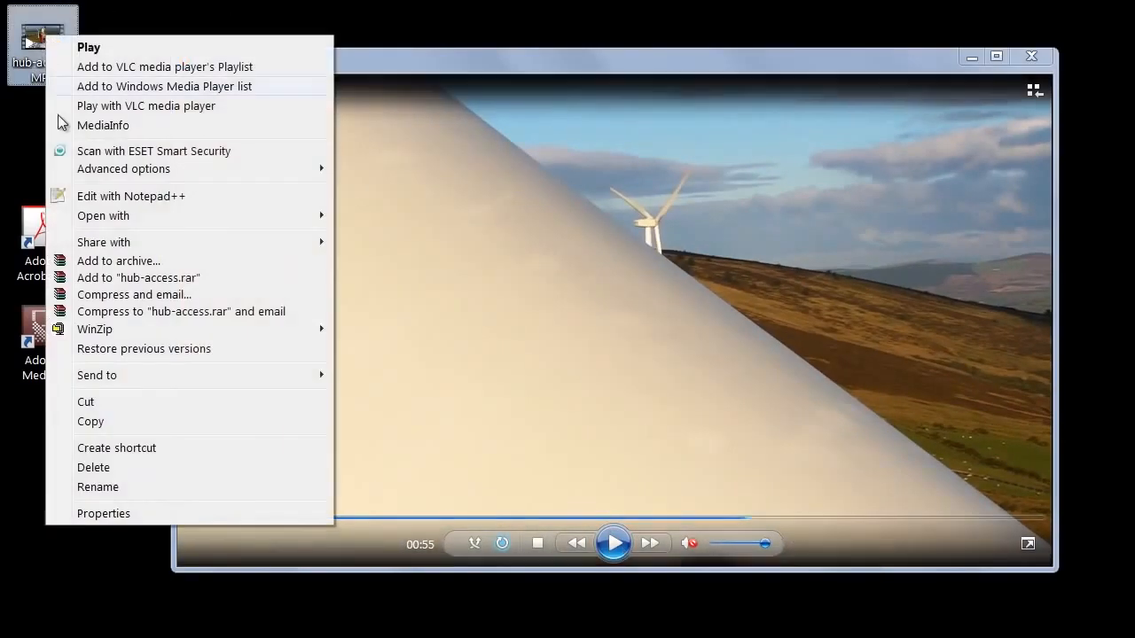
left_click(168, 516)
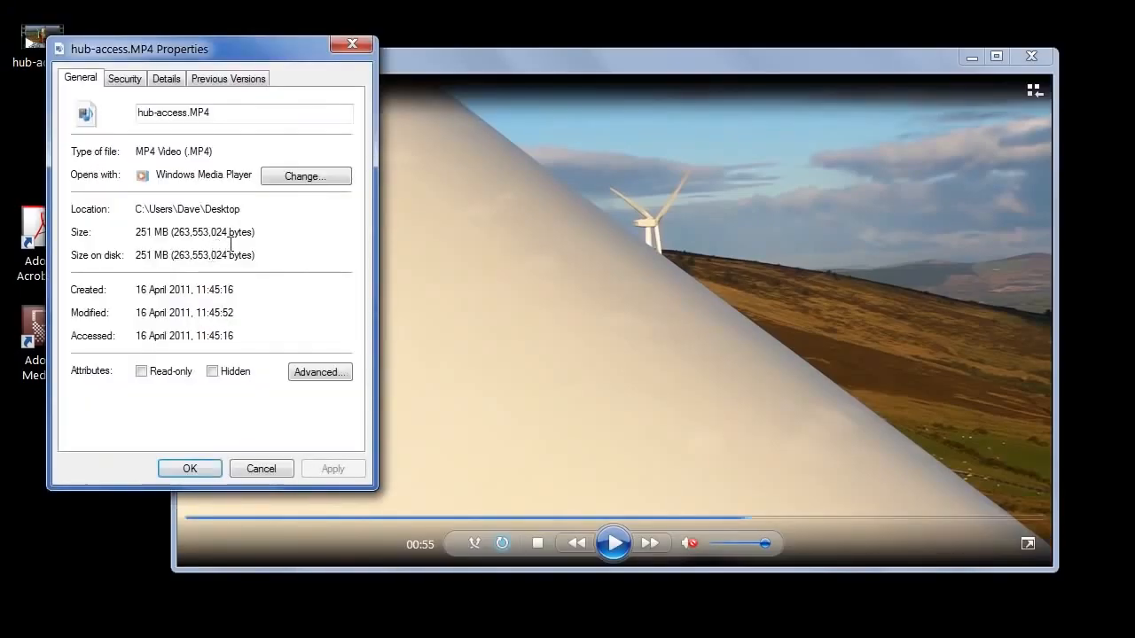
left_click(167, 78)
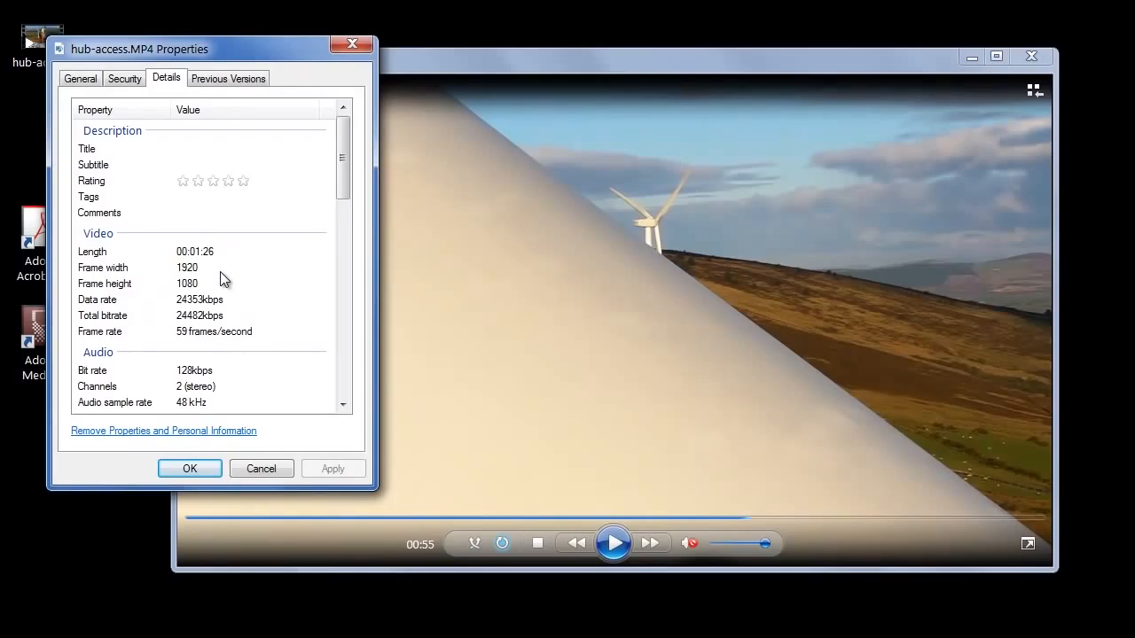
Drag hub-access.MP4 into the Media Encoder queue and open its export settings
left_click(267, 468)
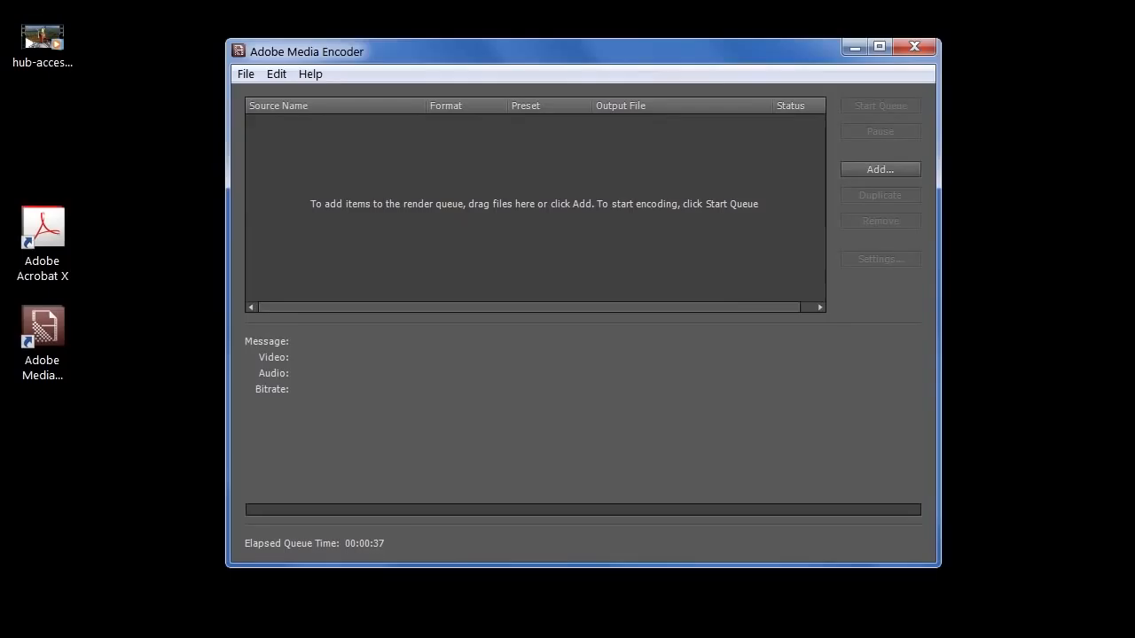
left_click(36, 53)
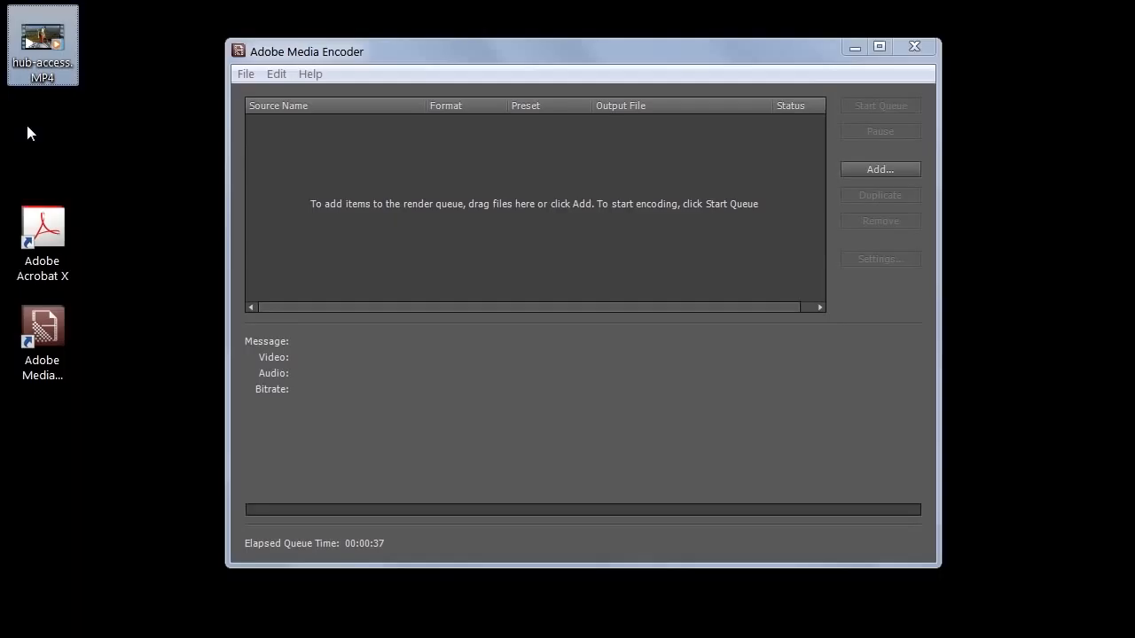
left_click_drag(41, 40, 330, 175)
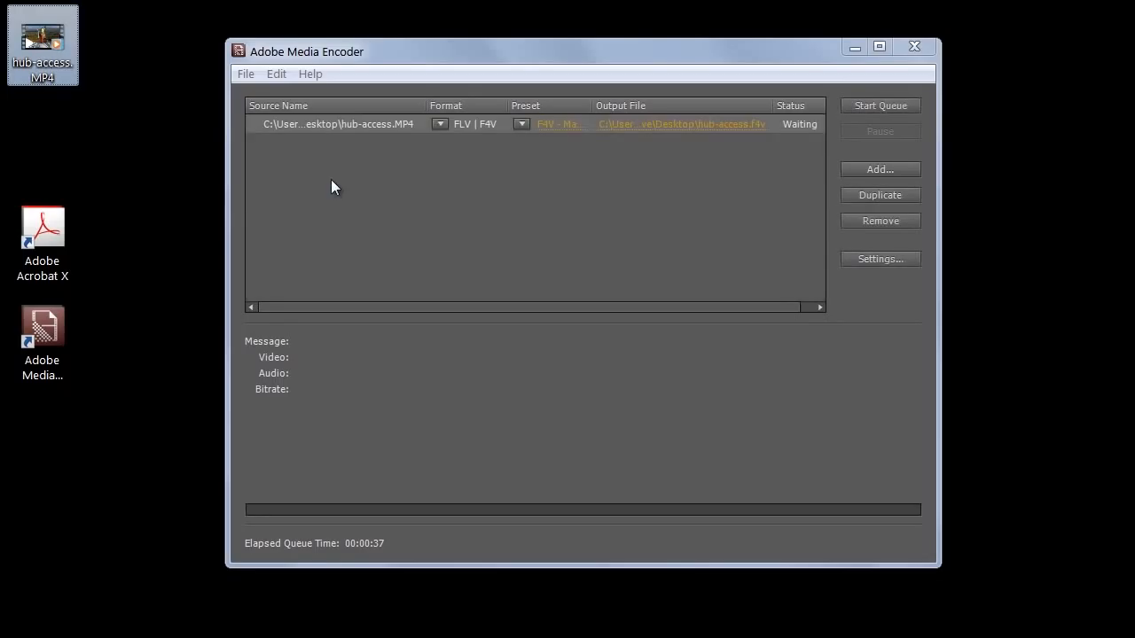
left_click(867, 258)
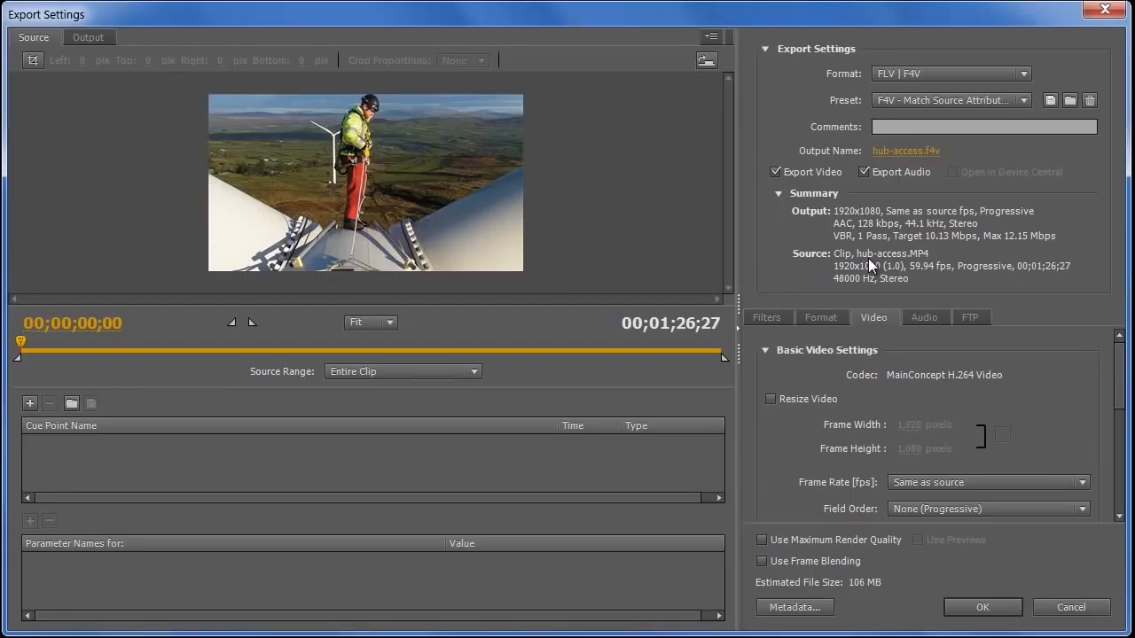
Keep FLV | F4V, choose the F4V Mobile 768x432 900kbps preset, and disable audio export
left_click(942, 73)
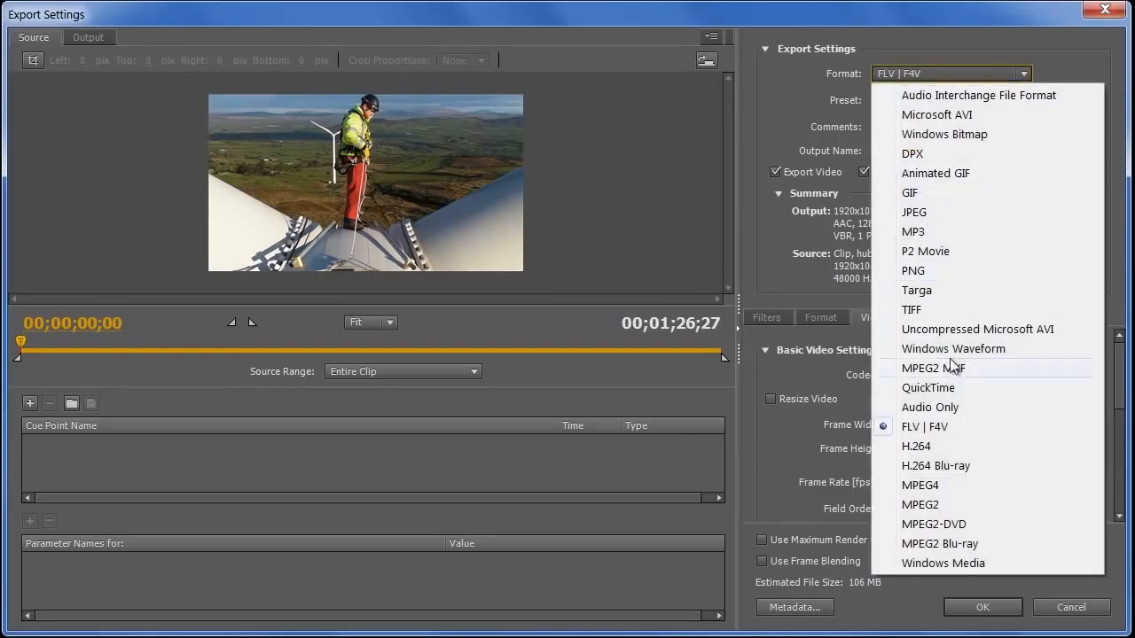
left_click(951, 427)
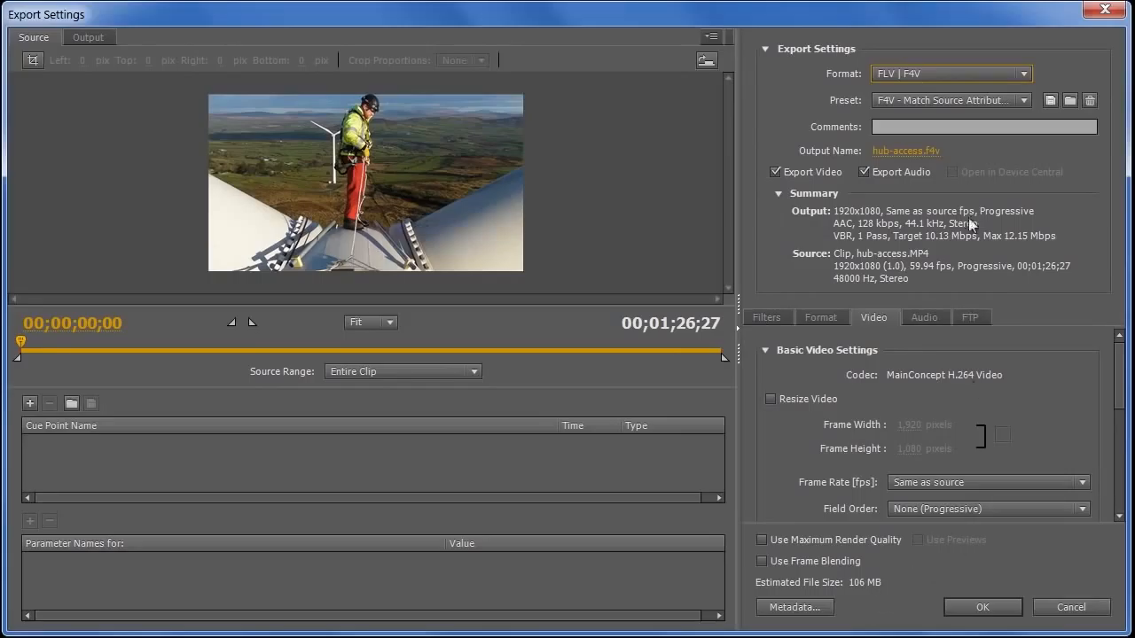
left_click(962, 103)
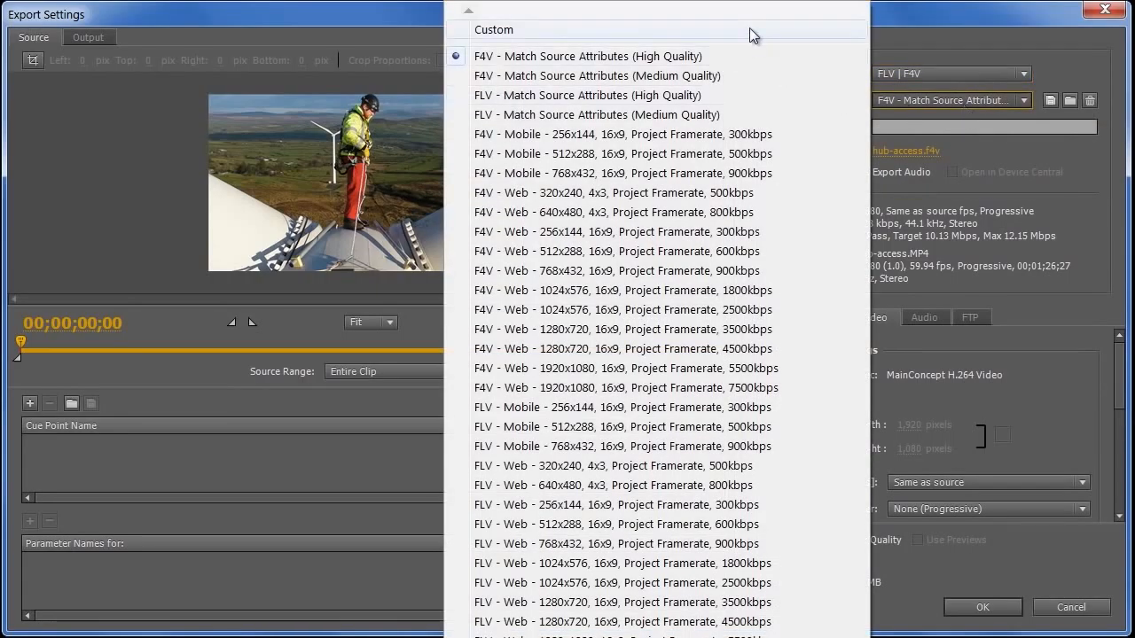
left_click(608, 176)
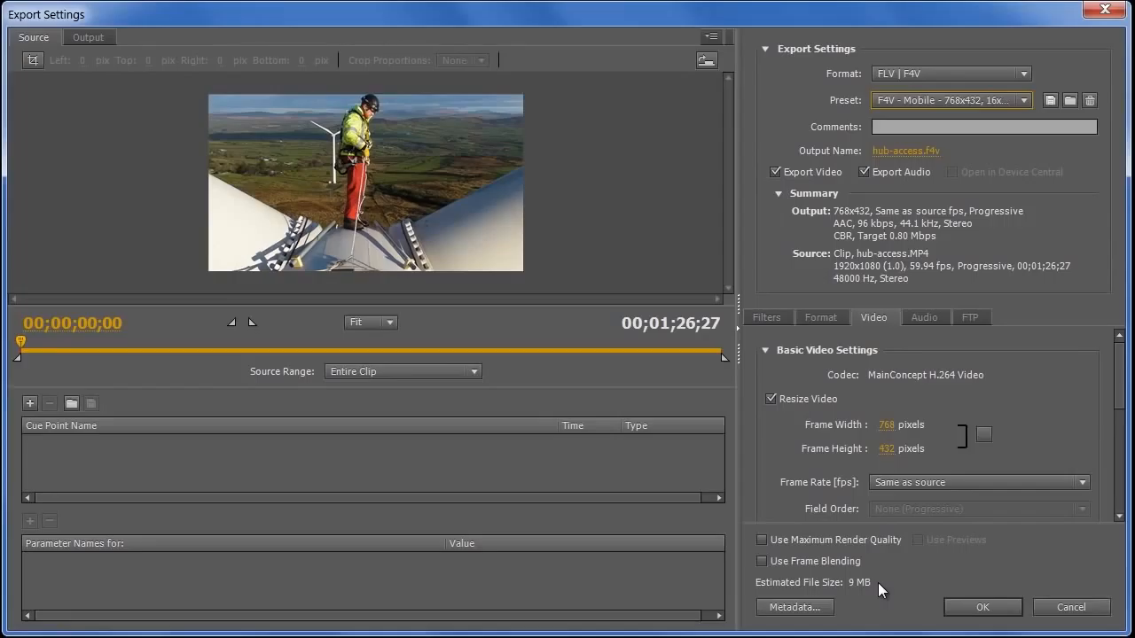
left_click(864, 171)
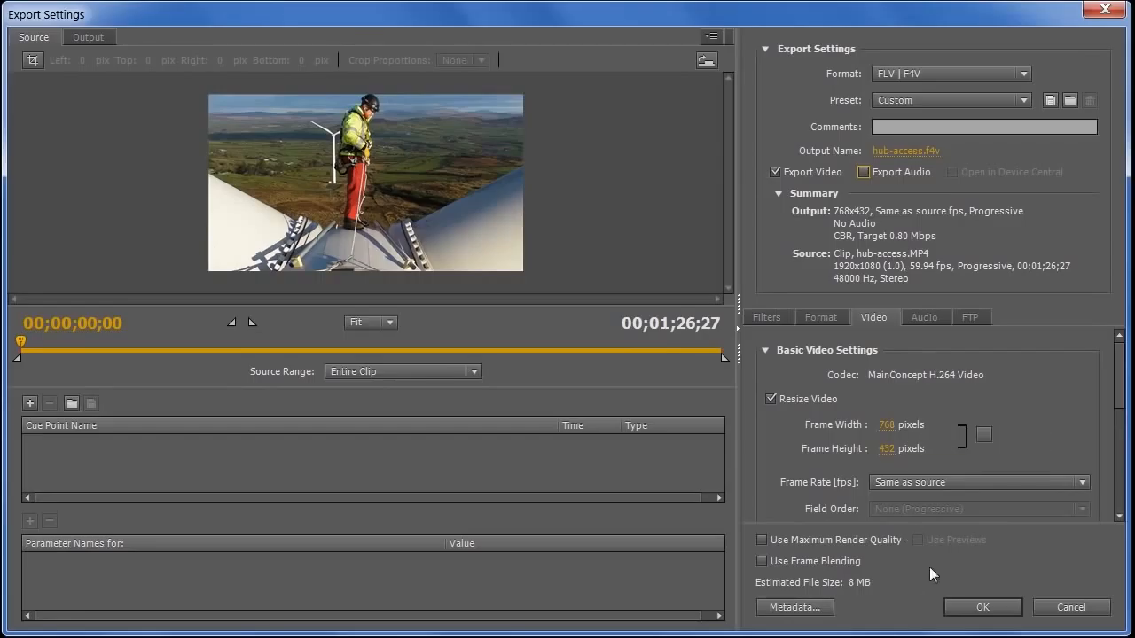
Set the frame rate to 29.97 fps and raise the video bitrate
left_click(954, 481)
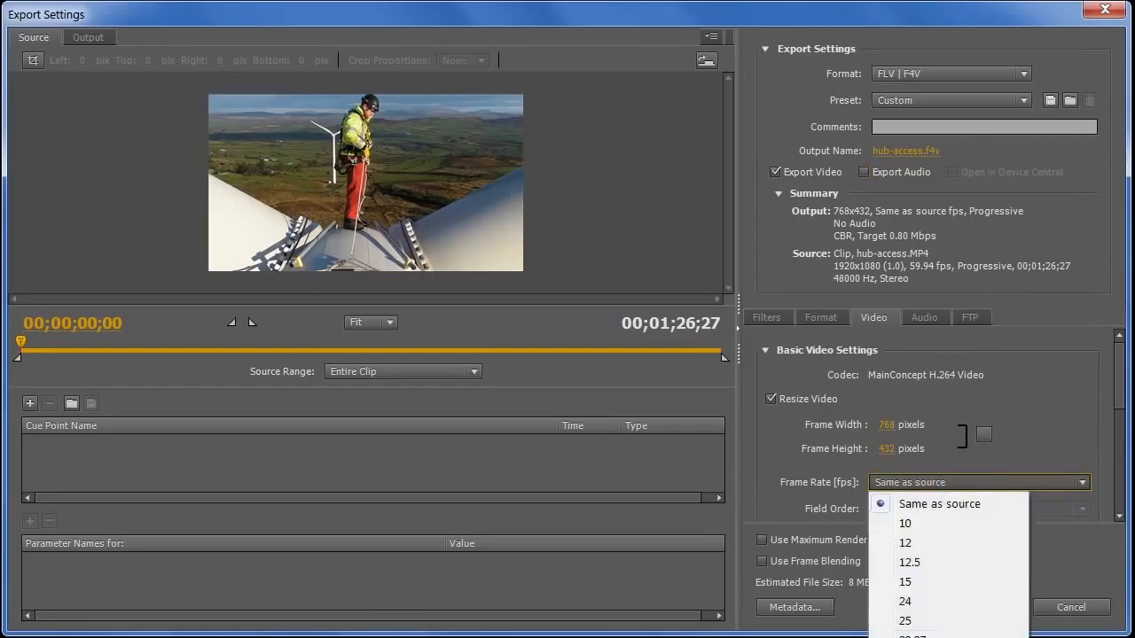
left_click(922, 634)
left_click_drag(1122, 359, 1129, 453)
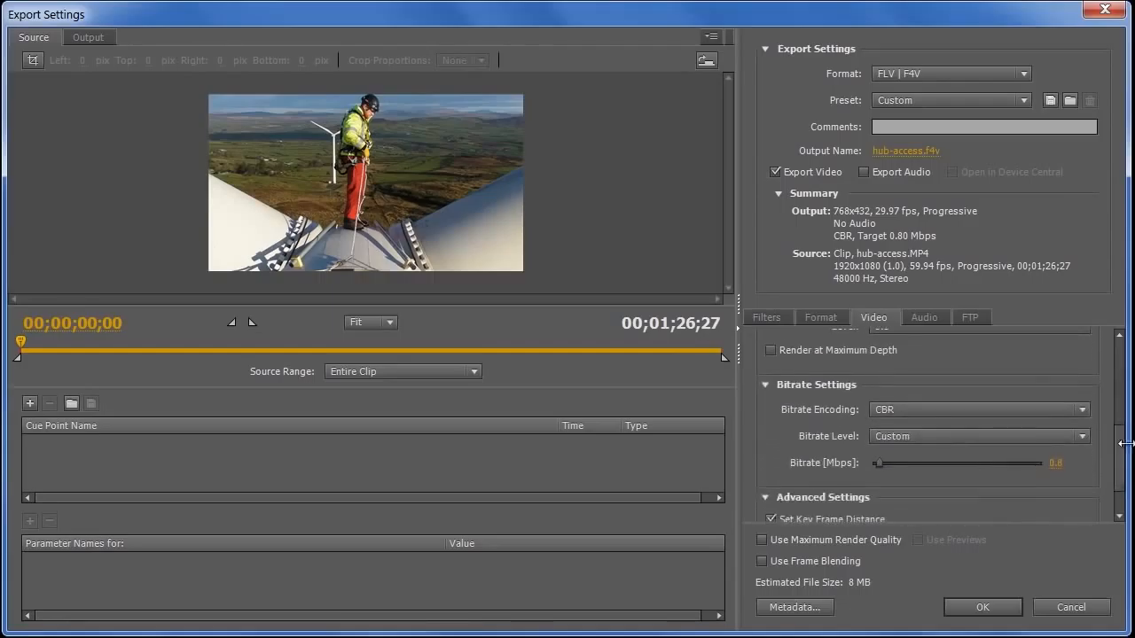
left_click_drag(879, 463, 881, 465)
left_click(85, 36)
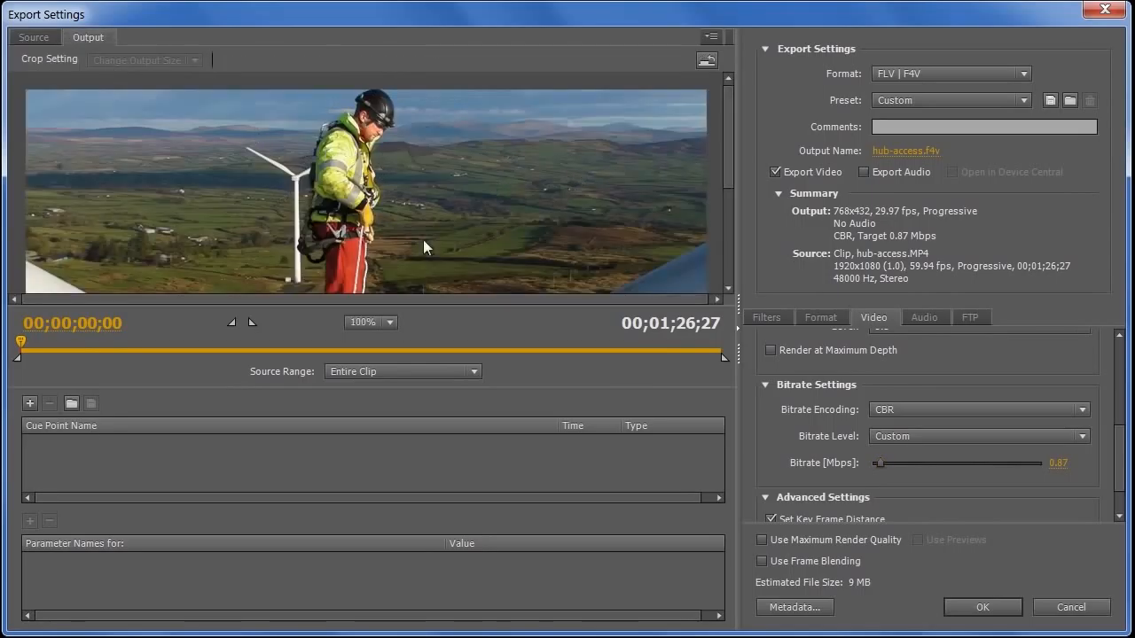
mouse_move(728, 152)
left_mouse_down()
mouse_move(742, 240)
mouse_move(729, 151)
left_mouse_up()
left_click(34, 39)
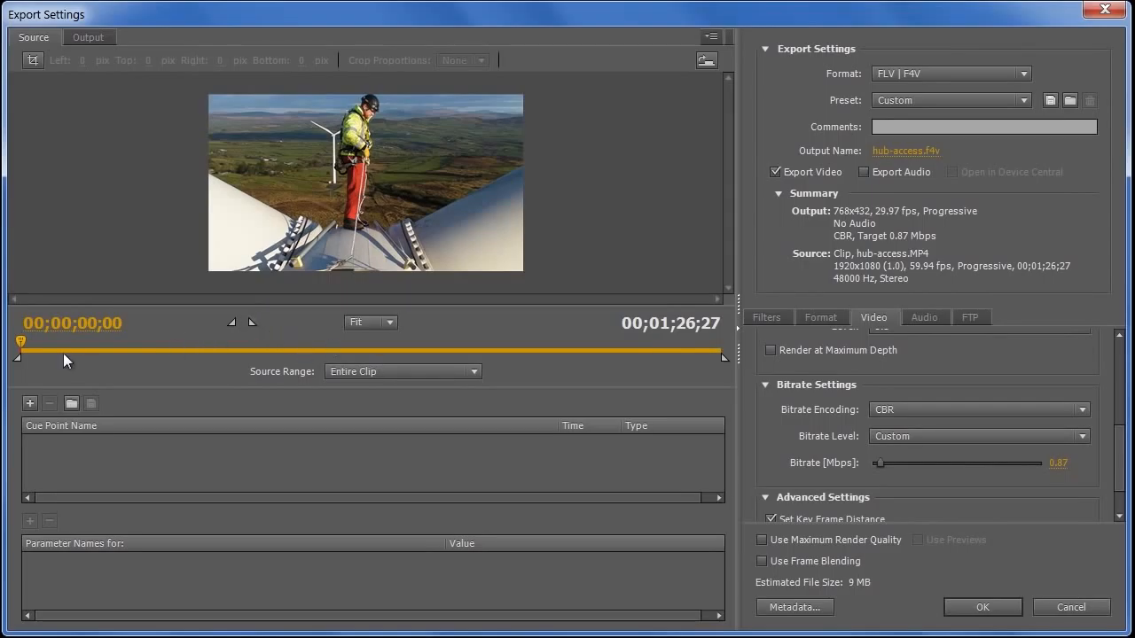
End the export at 00;00;48;10, raise the bitrate to 1.67 Mbps, and start encoding
left_click_drag(24, 348, 413, 347)
left_click(251, 324)
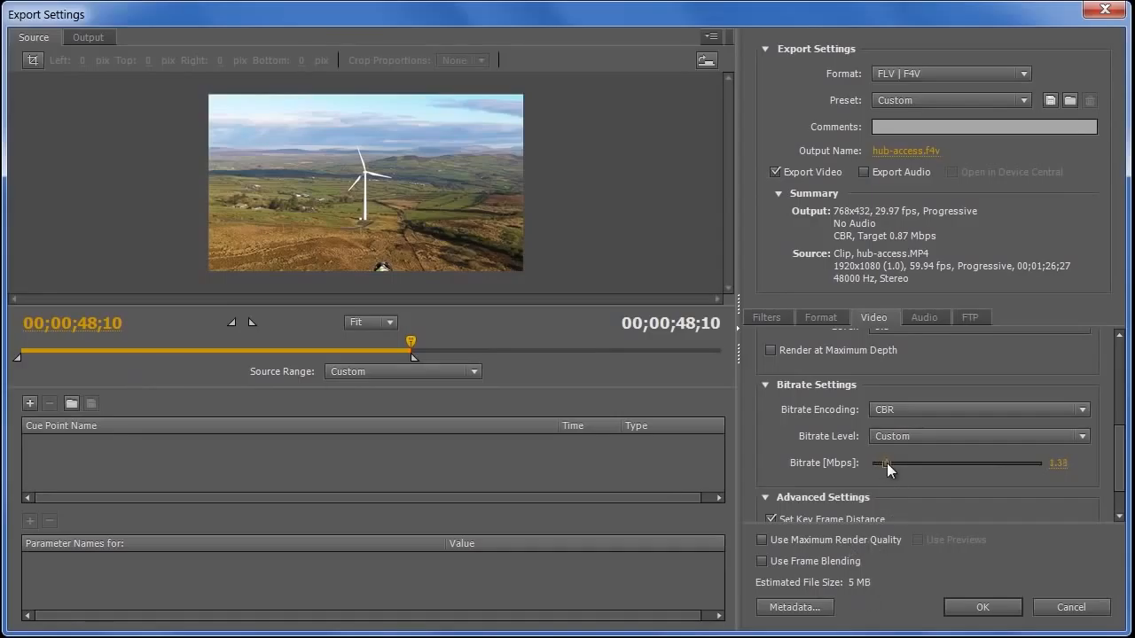
left_click_drag(886, 462, 890, 460)
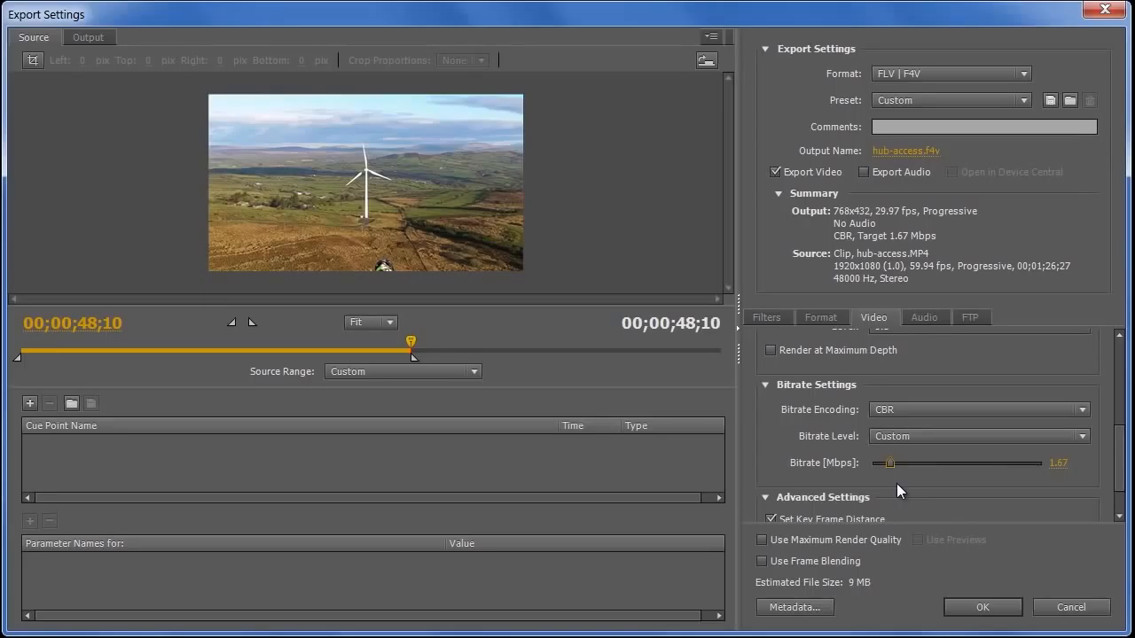
left_click(1001, 607)
left_click(896, 106)
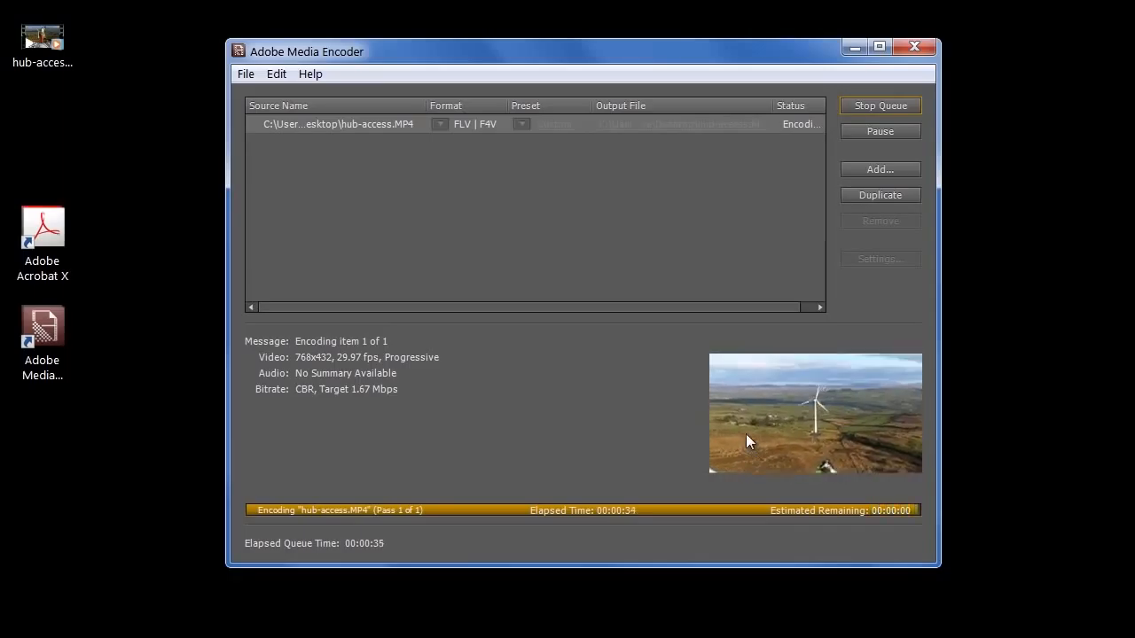
Close Media Encoder and open the encoded hub-access.f4v with Adobe Acrobat
left_click(913, 46)
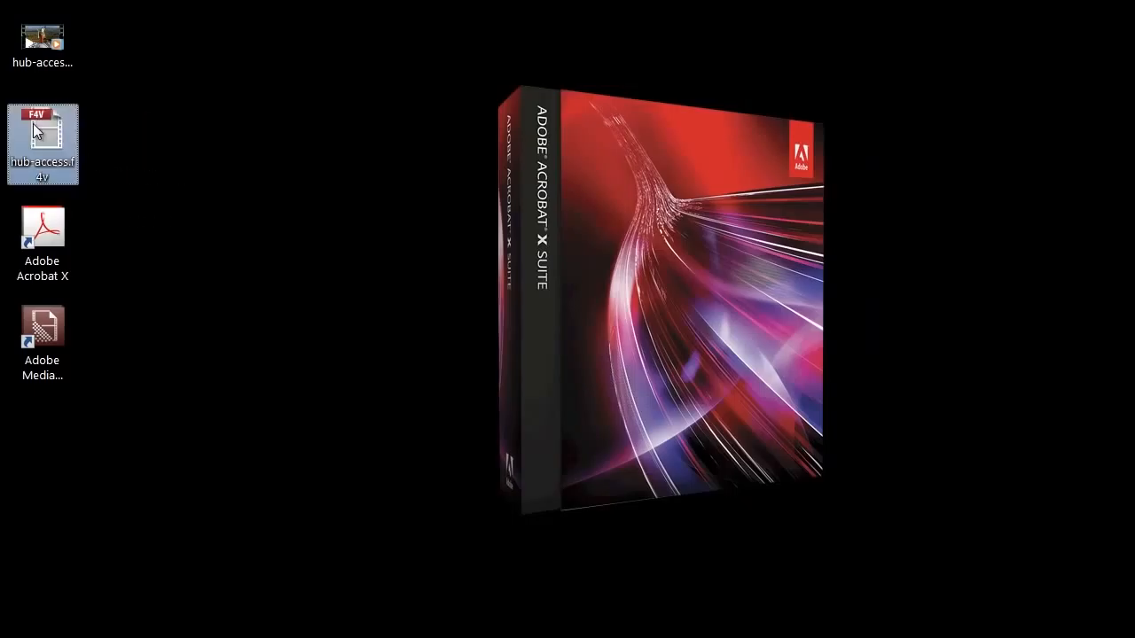
left_click(33, 123)
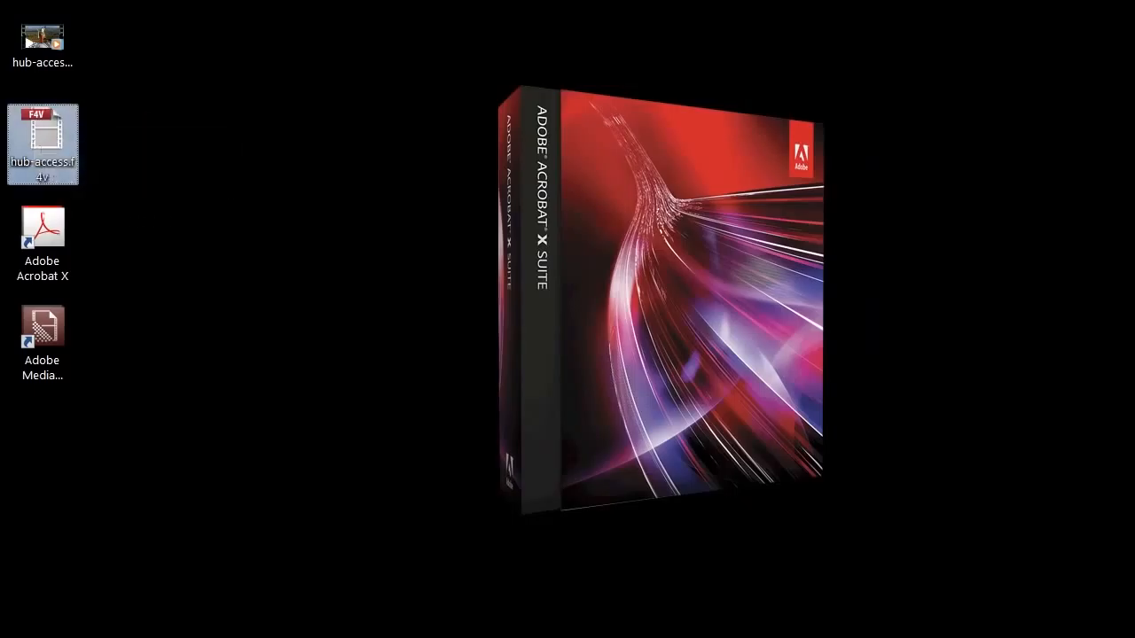
mouse_move(52, 241)
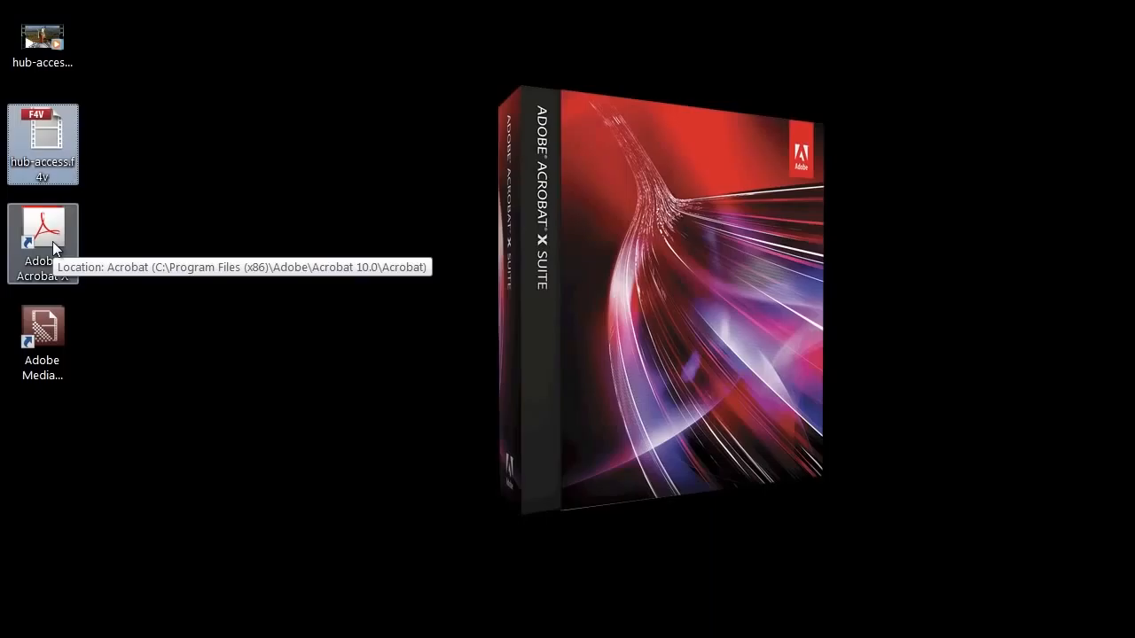
right_click(42, 130)
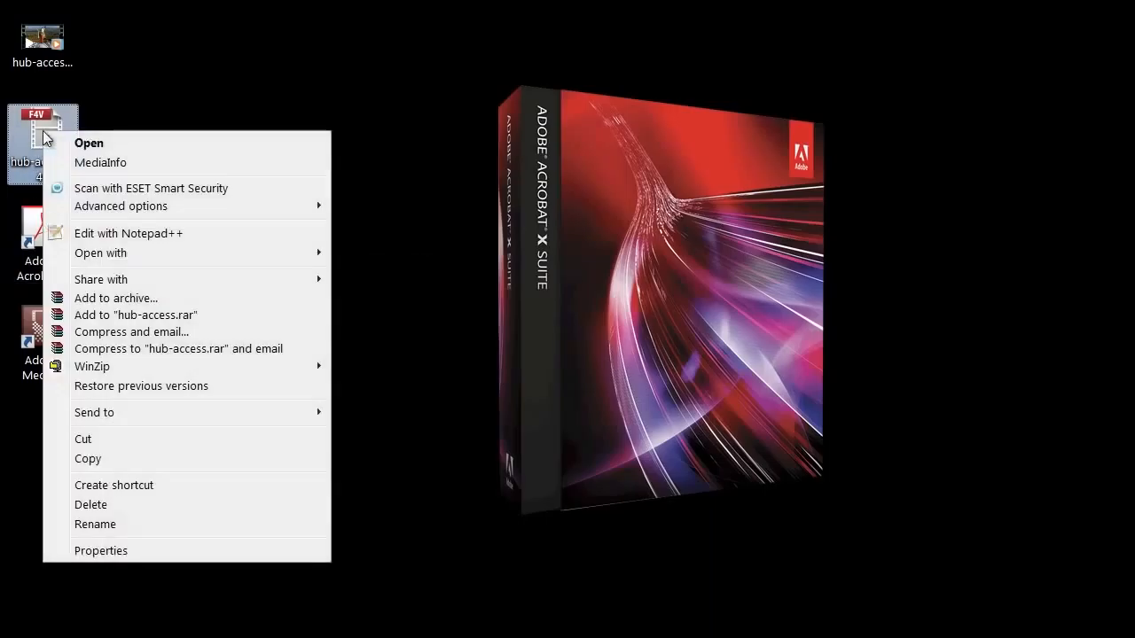
mouse_move(134, 251)
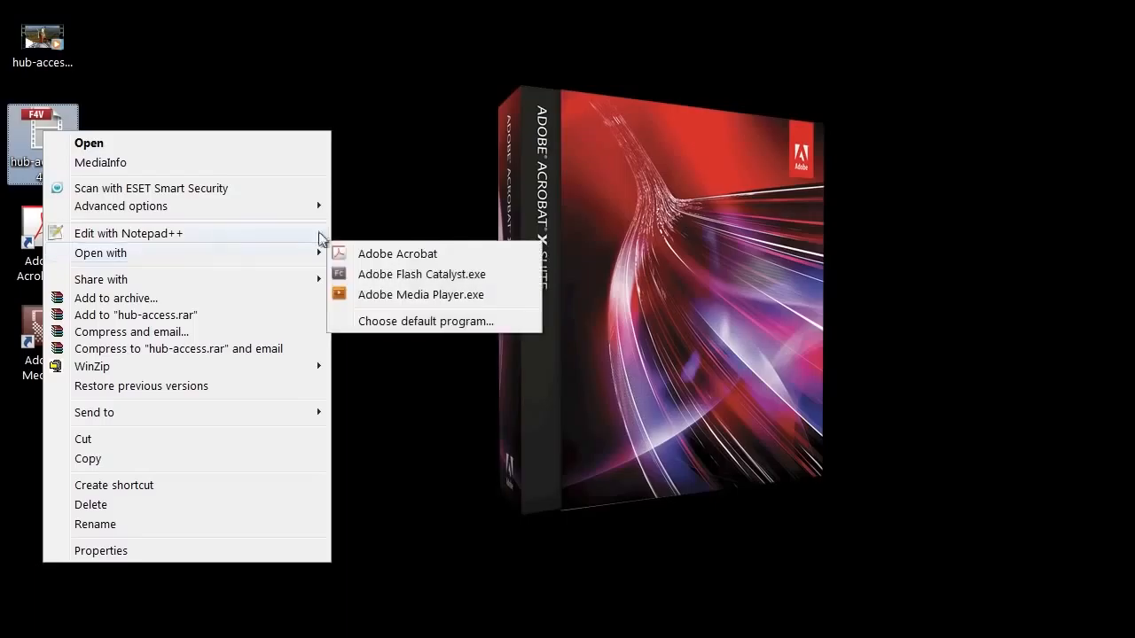
left_click(416, 253)
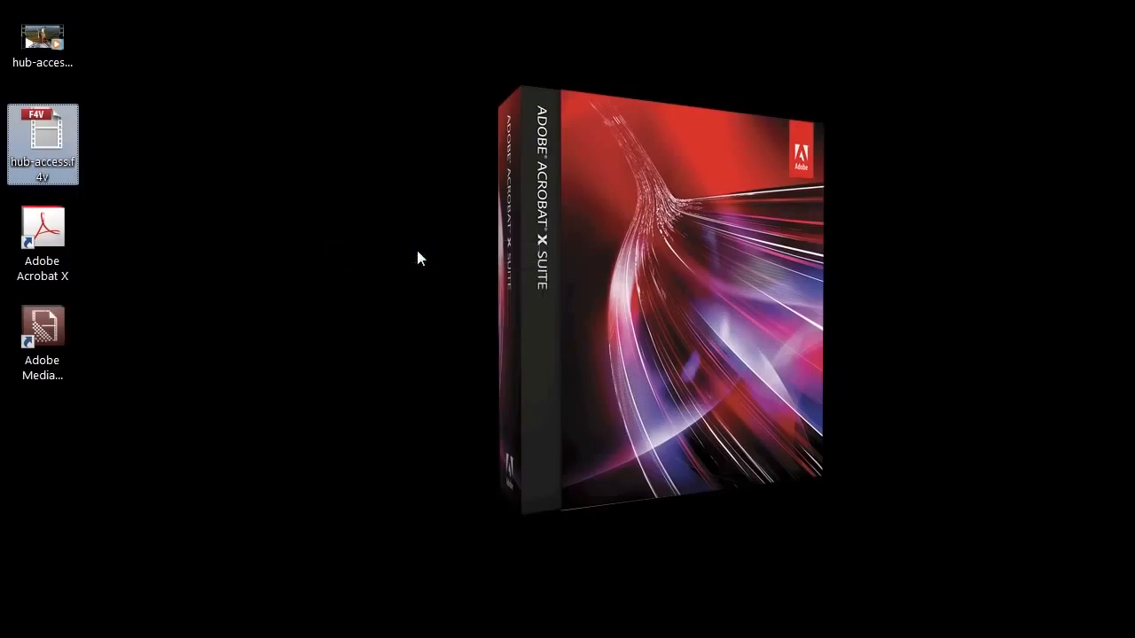
Review the advanced Insert Video options, then insert the video with them hidden
left_click_drag(362, 374, 643, 90)
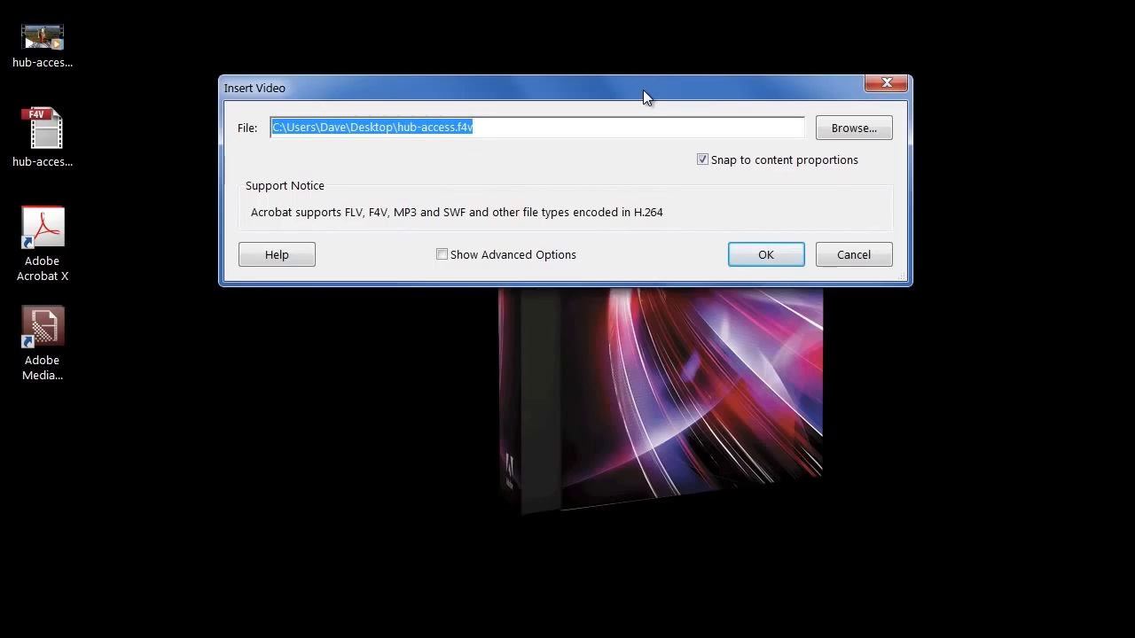
left_click(536, 256)
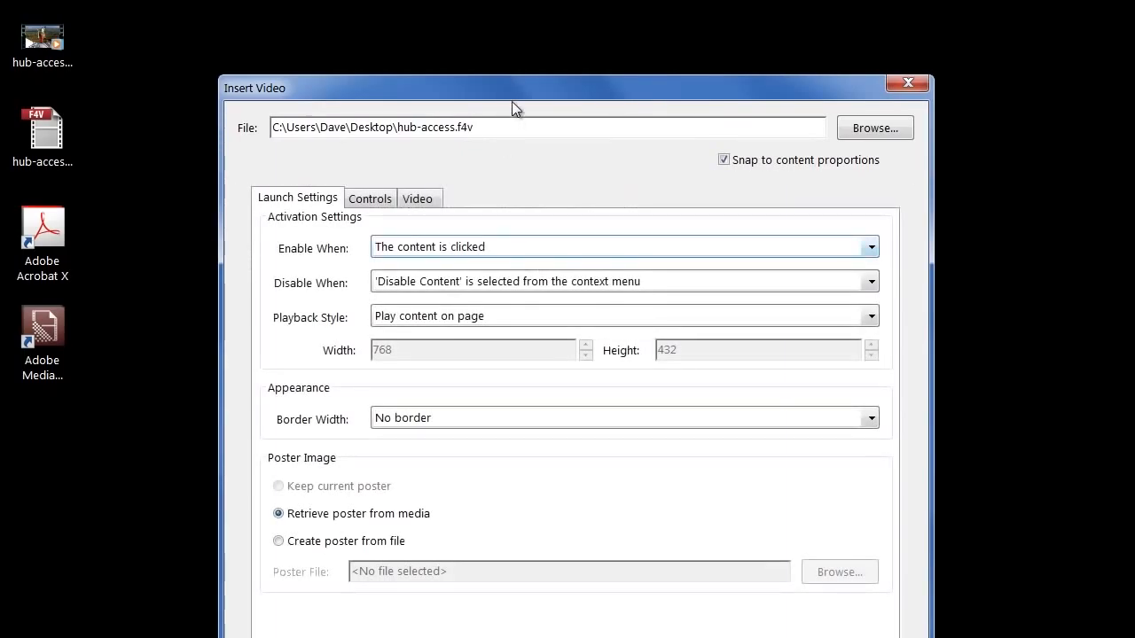
left_click_drag(510, 98, 521, 39)
left_click(388, 139)
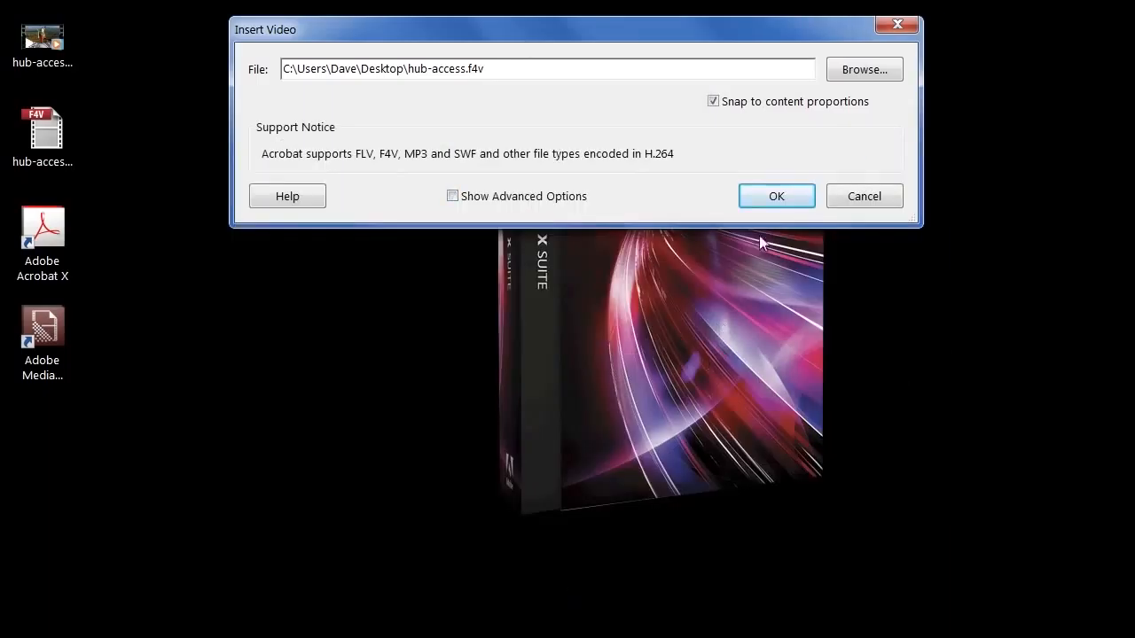
left_click(775, 197)
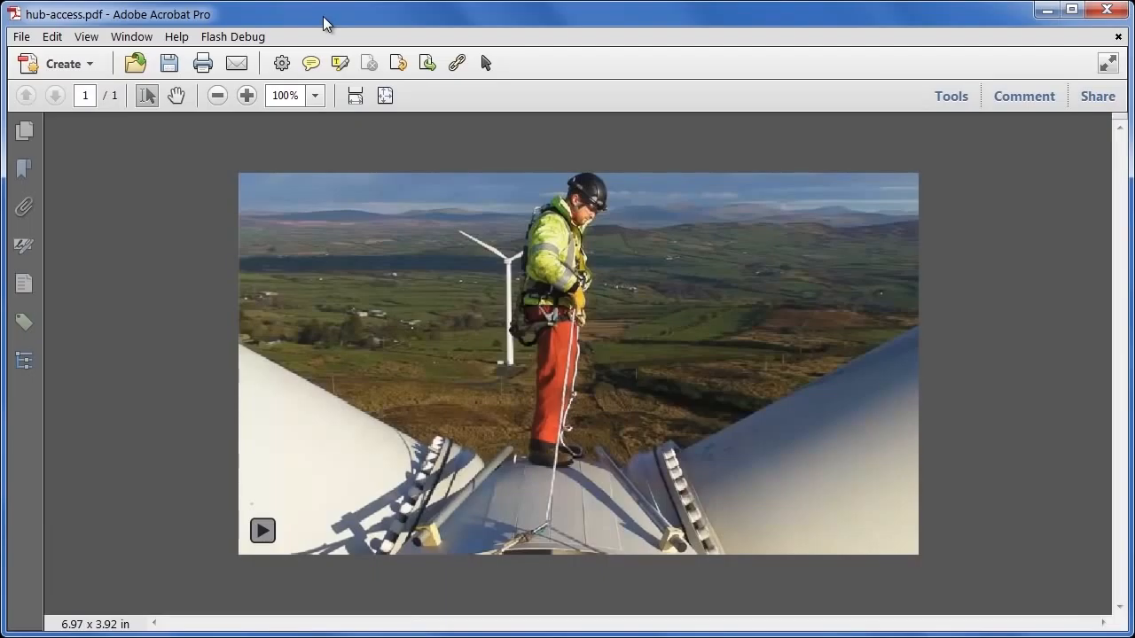
Save as hub-access.pdf, play and pause the embedded video, and check the Share pane
left_click(168, 63)
left_click(735, 491)
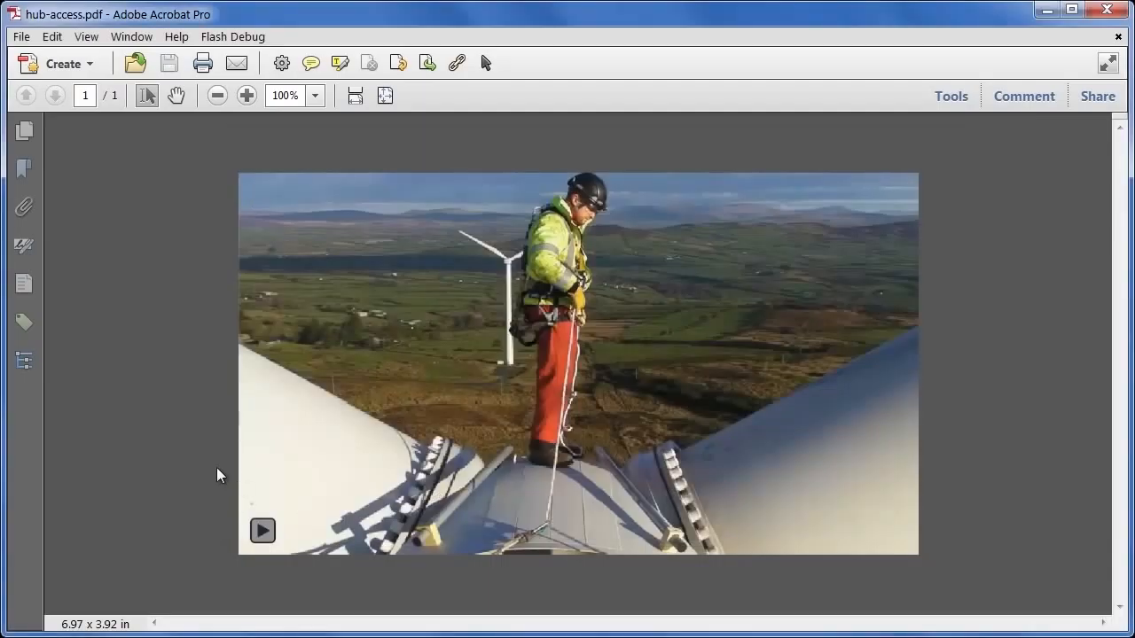
left_click(263, 531)
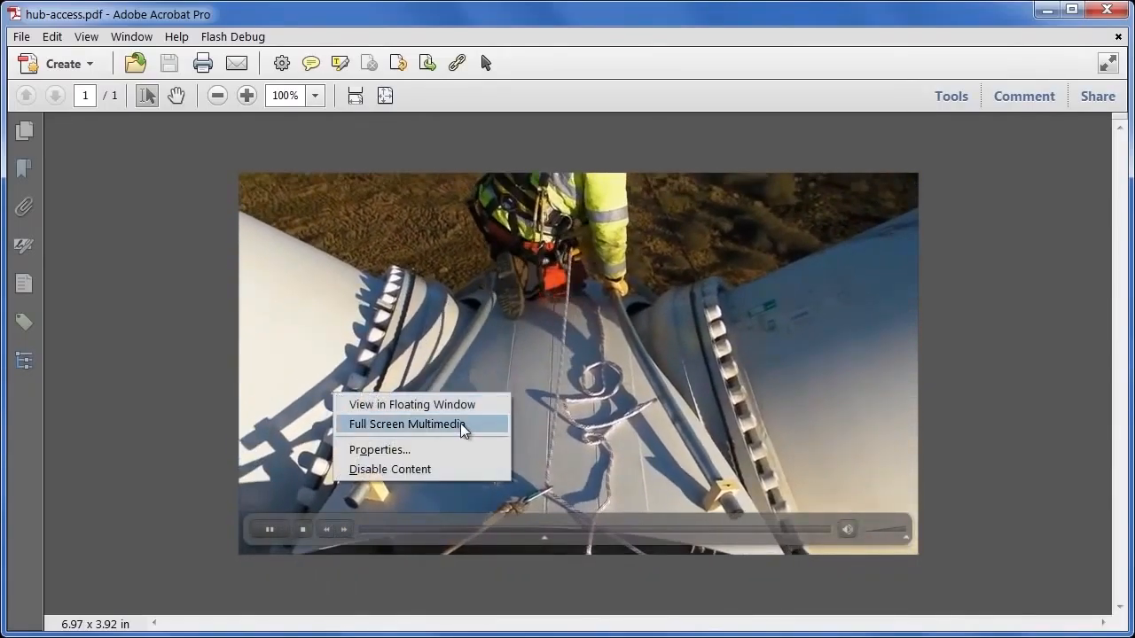
left_click(203, 448)
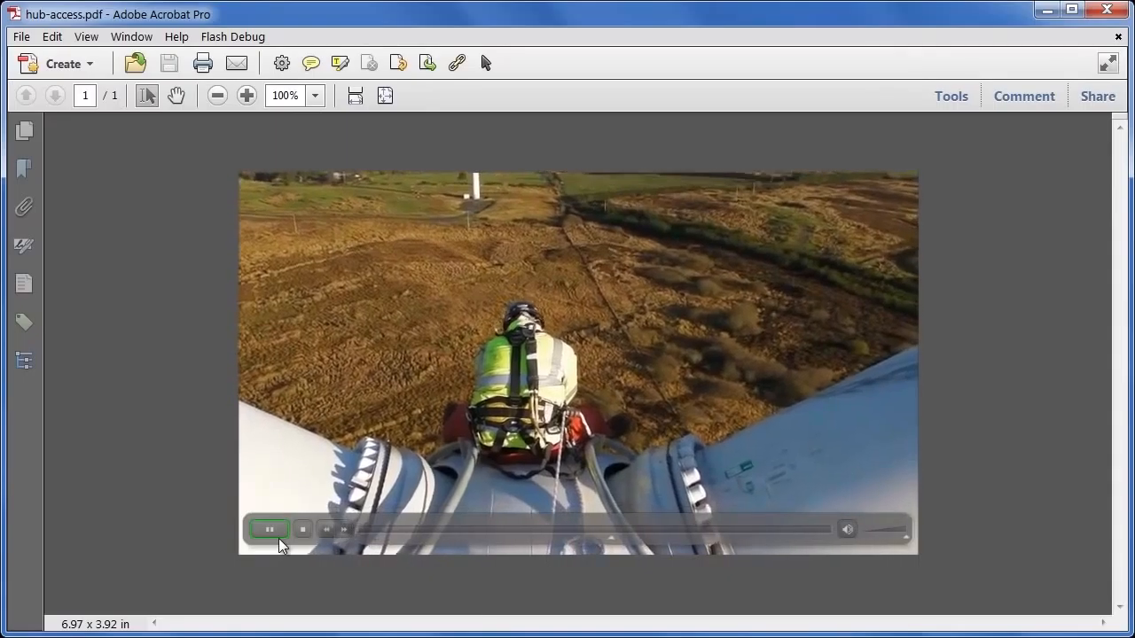
left_click(276, 535)
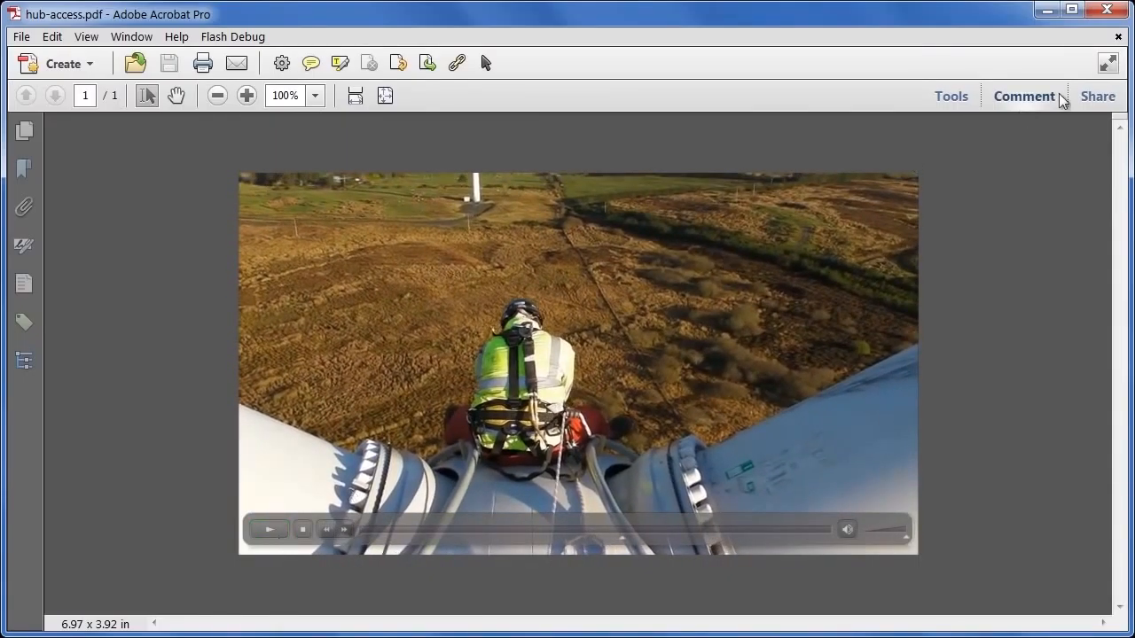
left_click(1096, 99)
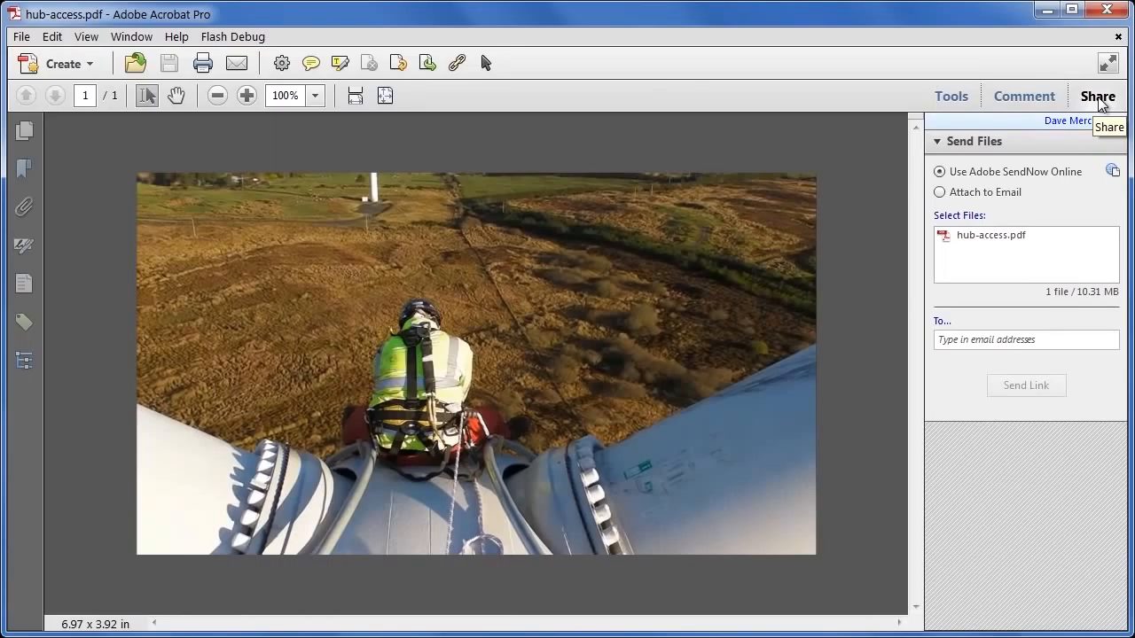
left_click(1098, 97)
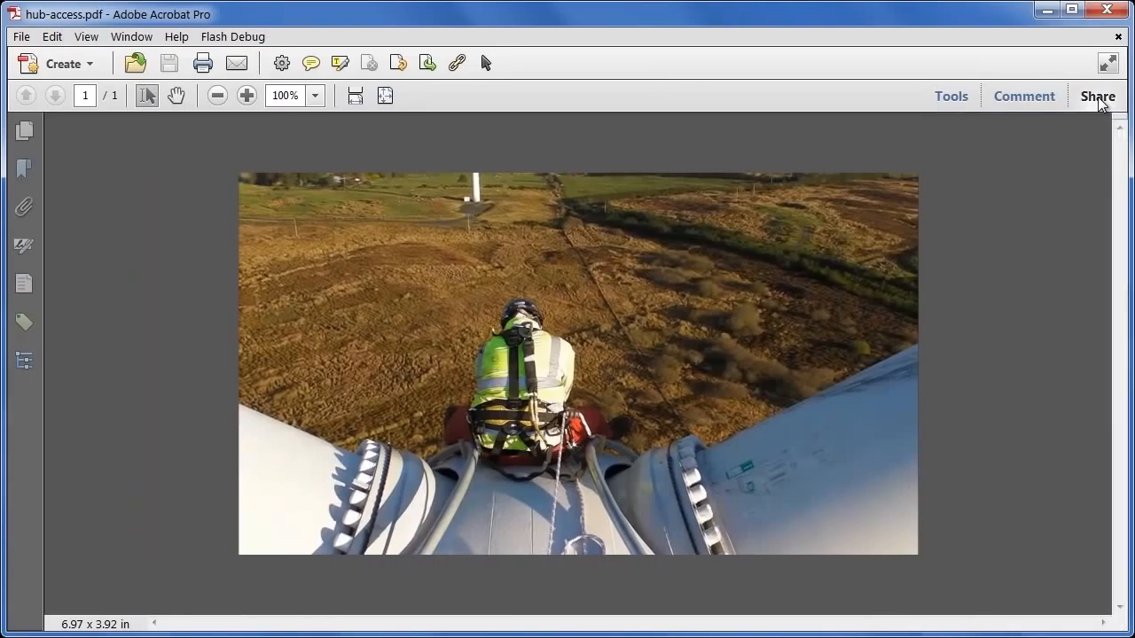
left_click(19, 37)
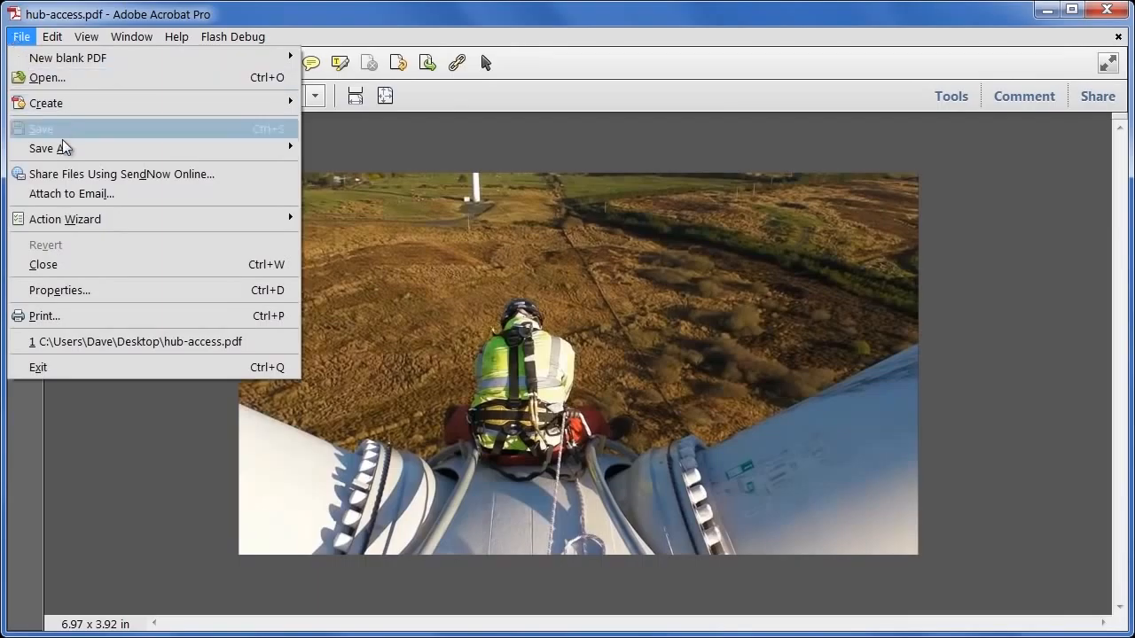
mouse_move(69, 149)
mouse_move(431, 218)
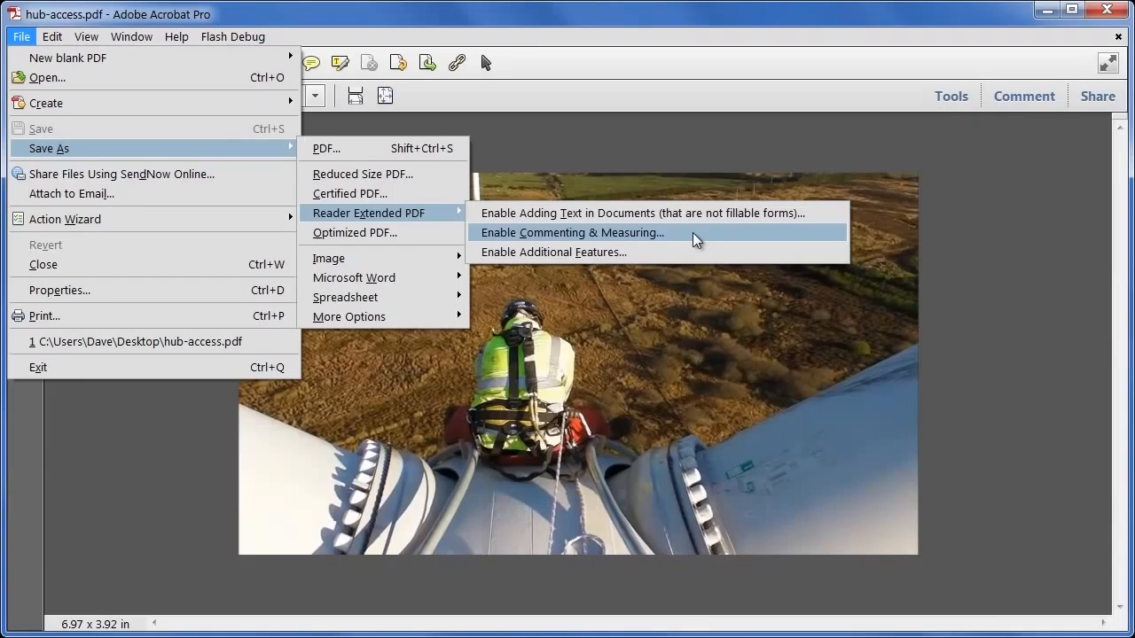
left_click(888, 323)
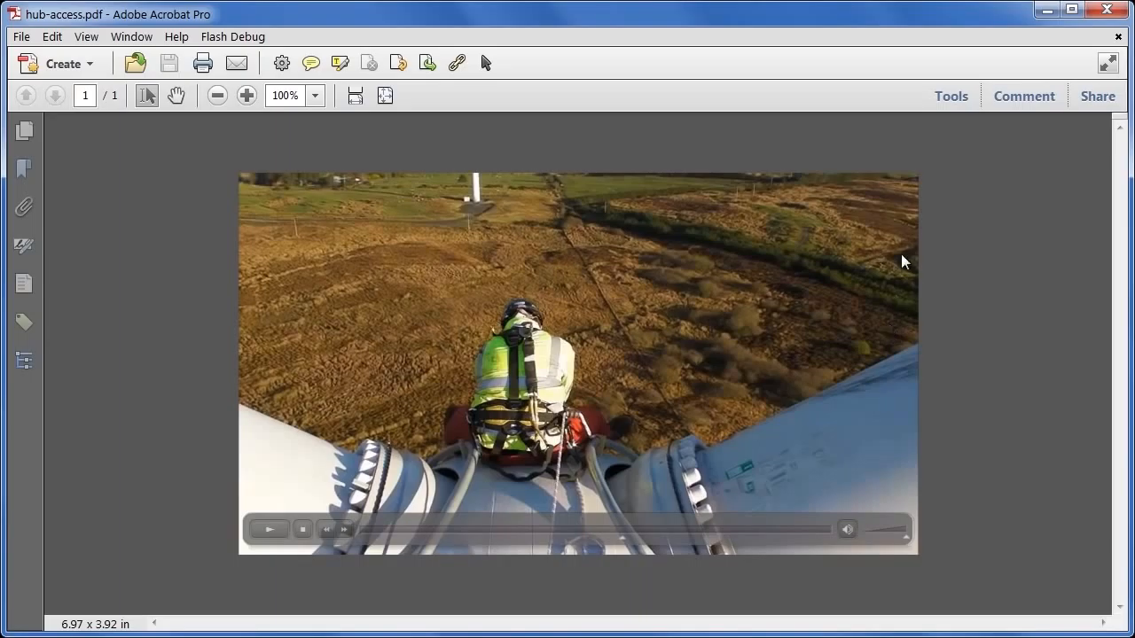
Open the Comment pane's Review panel and launch Send for Shared Review
left_click(1011, 101)
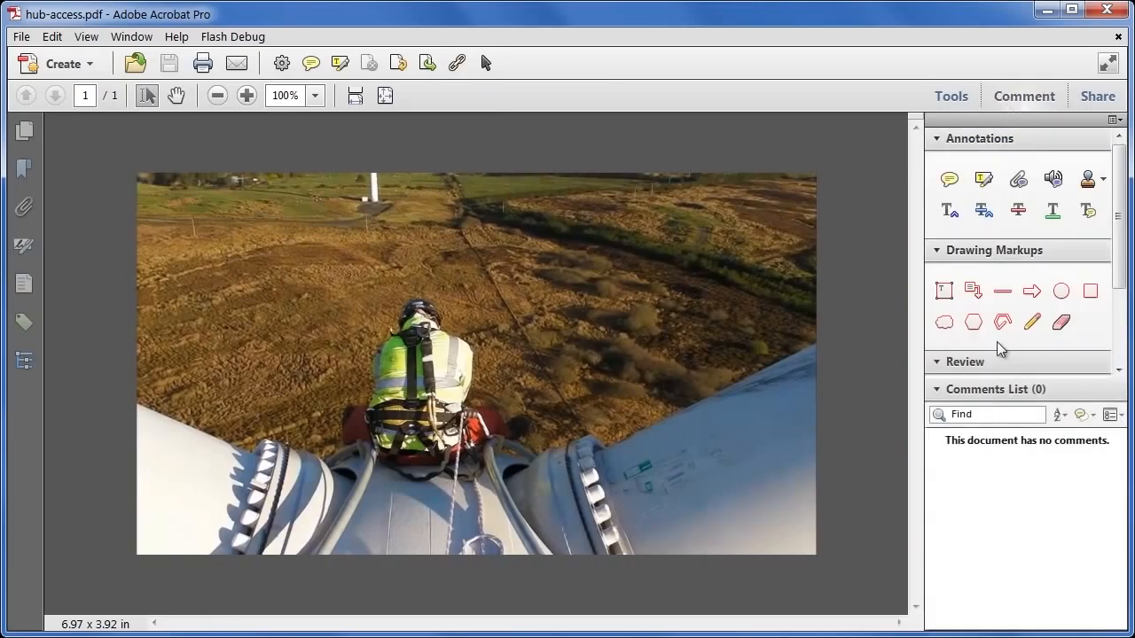
left_click(975, 363)
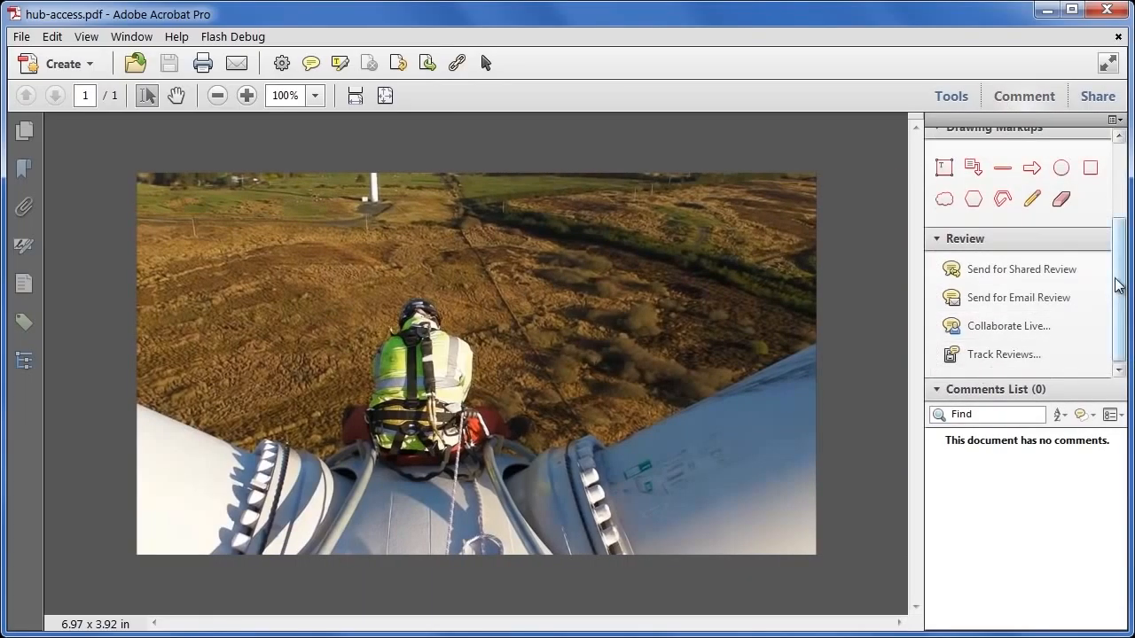
left_click(1017, 277)
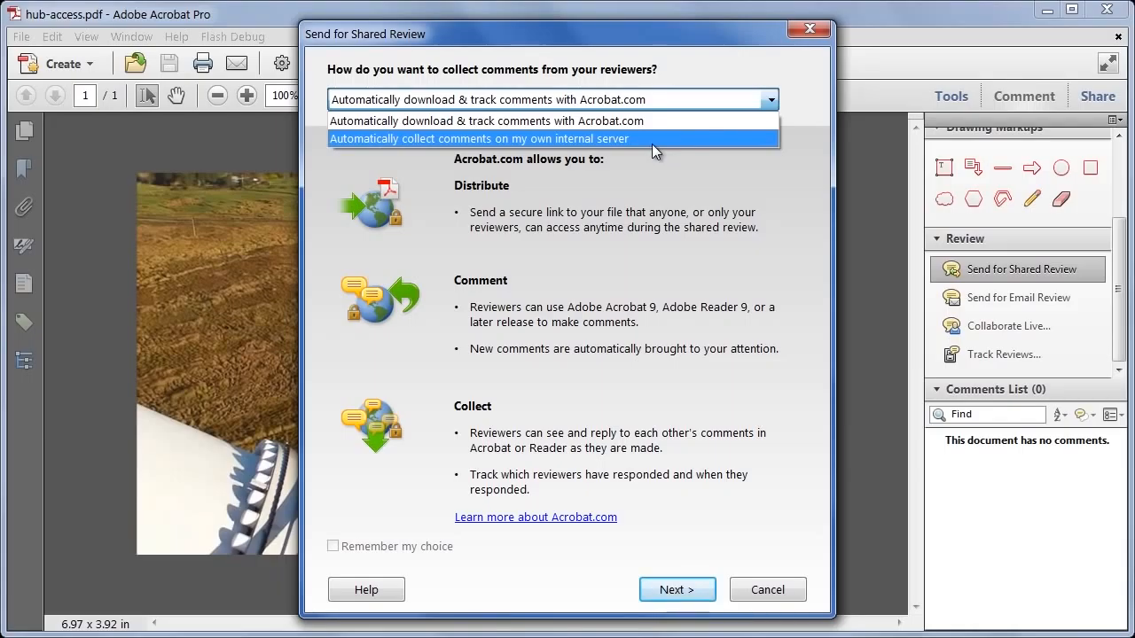
Collect comments through Acrobat.com and enter the reviewer's e-mail address
left_click(655, 120)
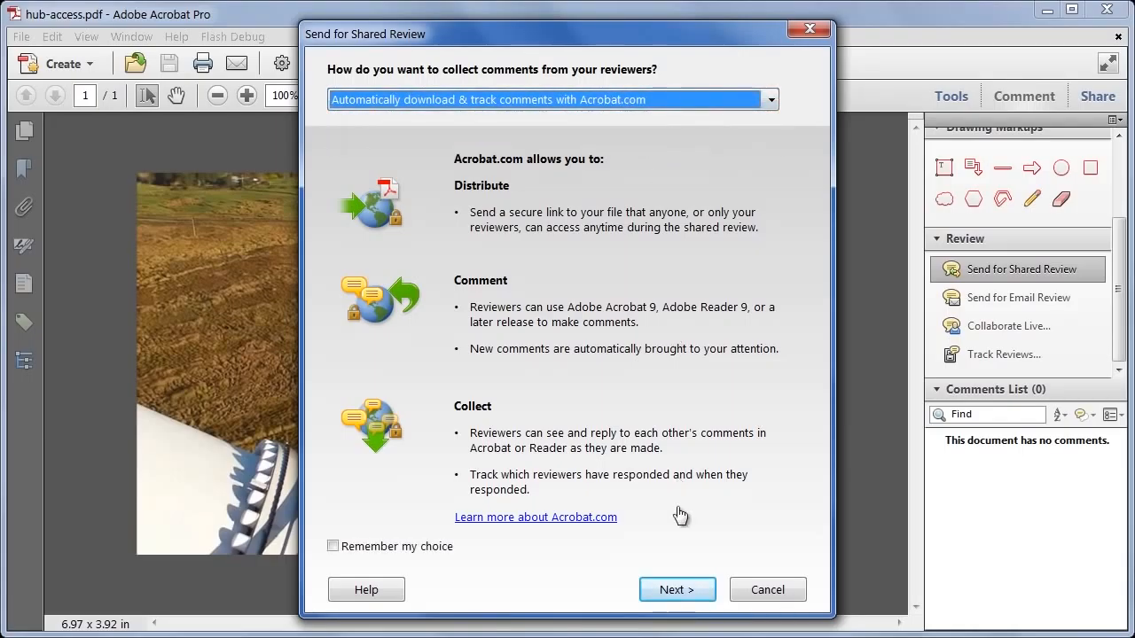
left_click(683, 589)
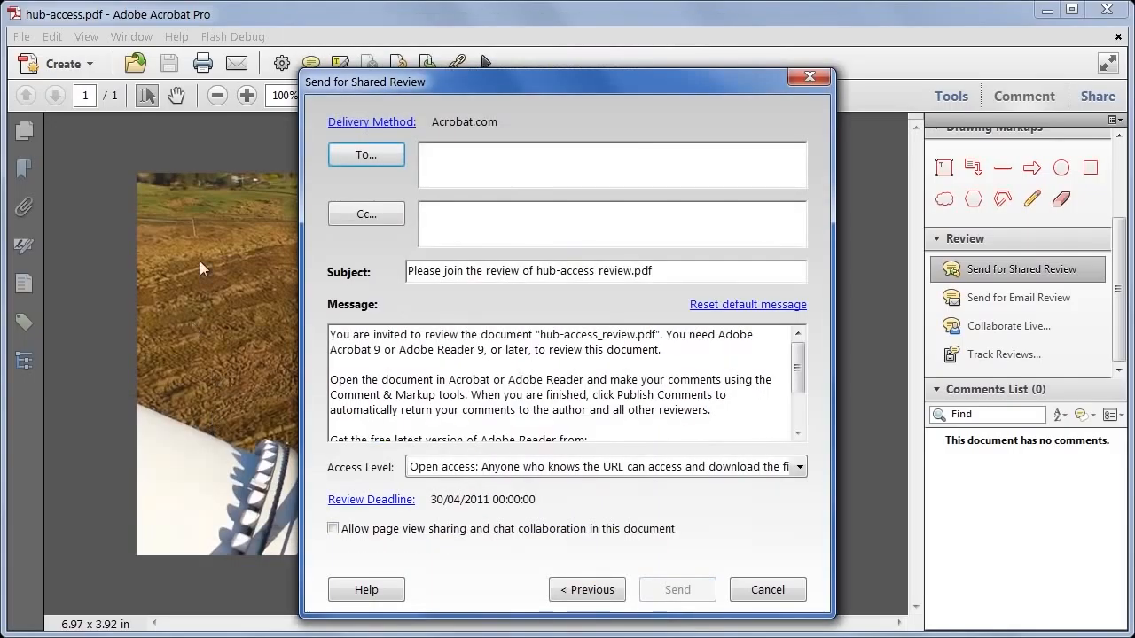
left_click(469, 160)
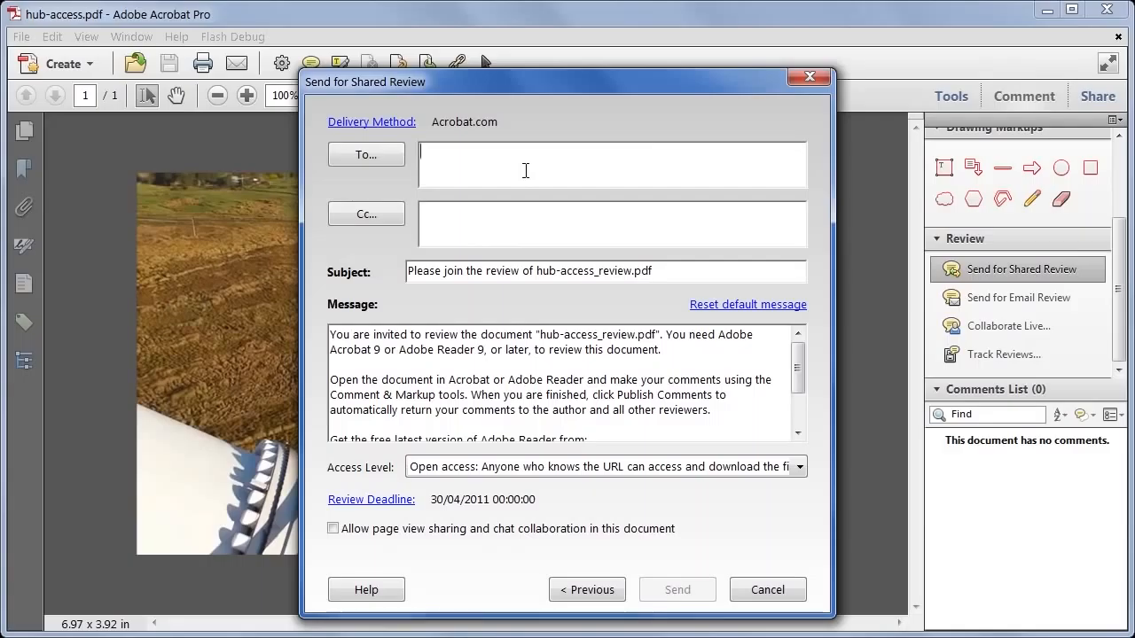
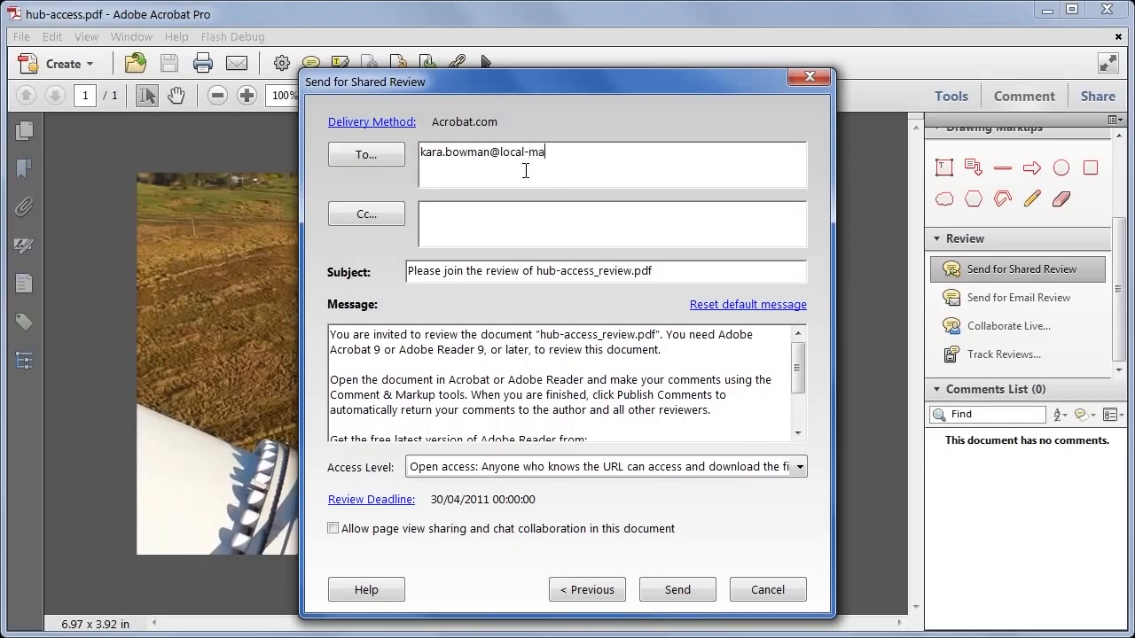
scroll(478, 353, "down", 2)
left_click_drag(798, 395, 795, 363)
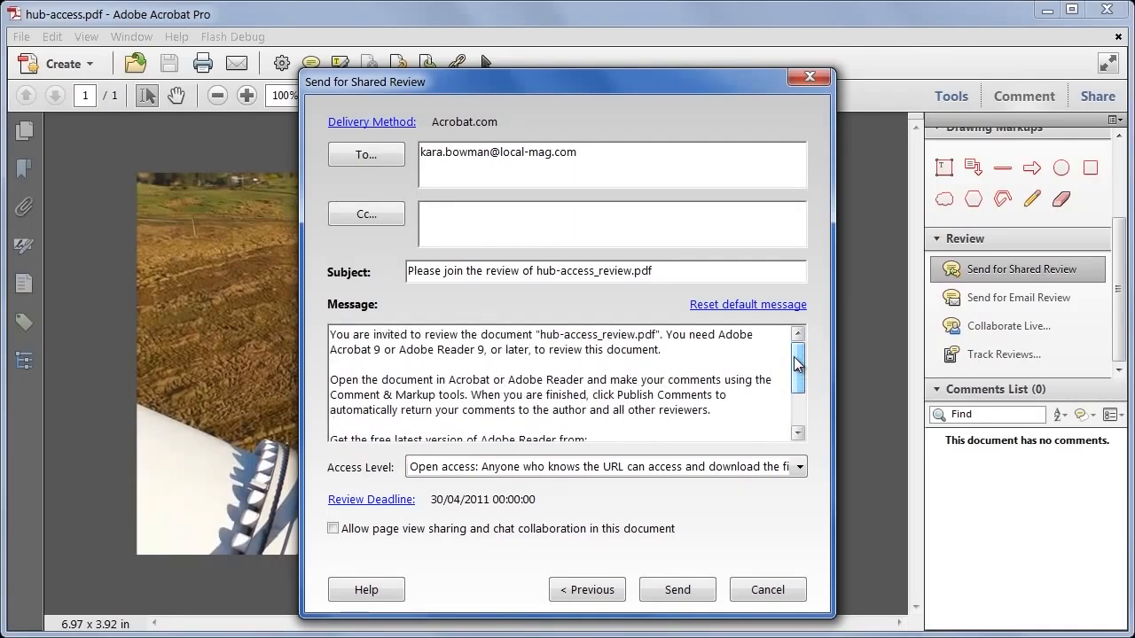
Set the review deadline to 30/04/2011 and send the PDF for shared review
left_click(406, 502)
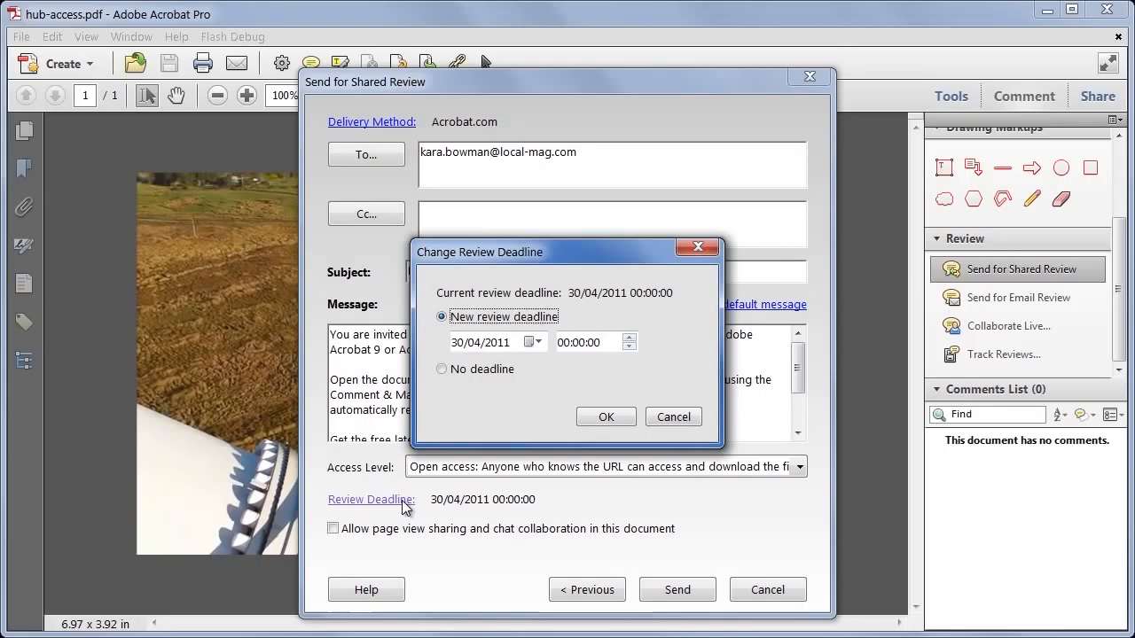
left_click(534, 342)
left_click(585, 320)
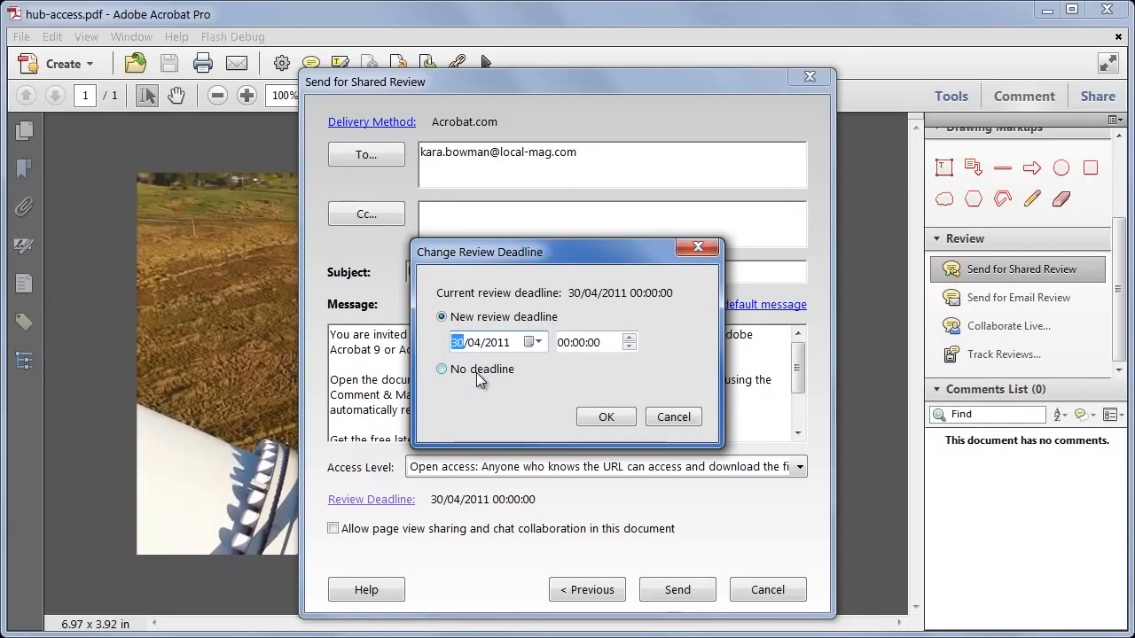
left_click(616, 415)
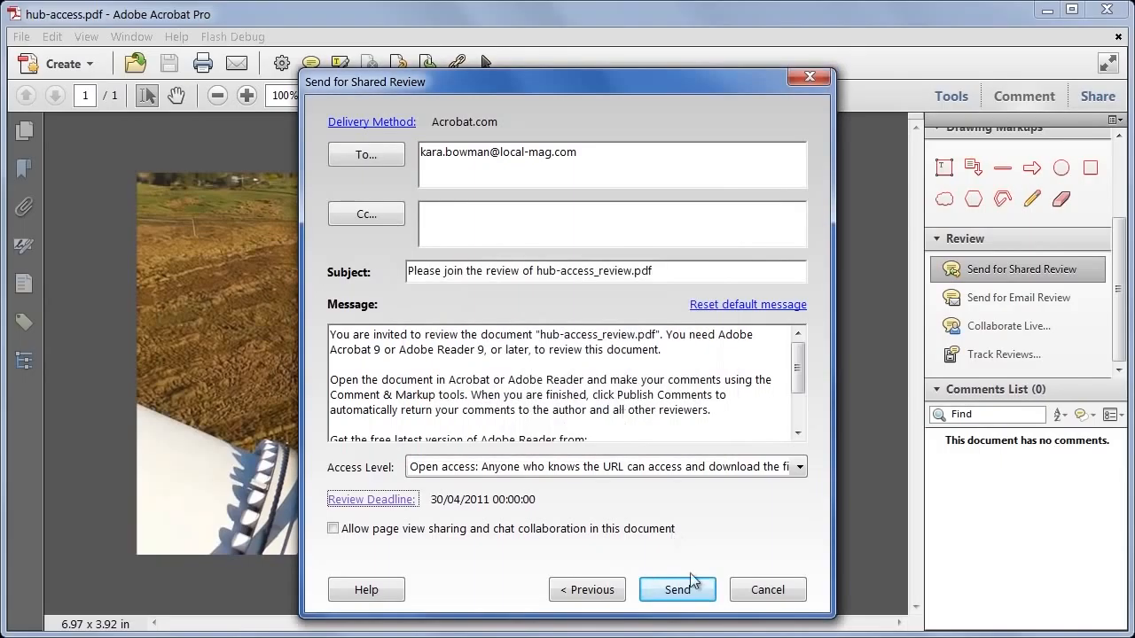
left_click(677, 591)
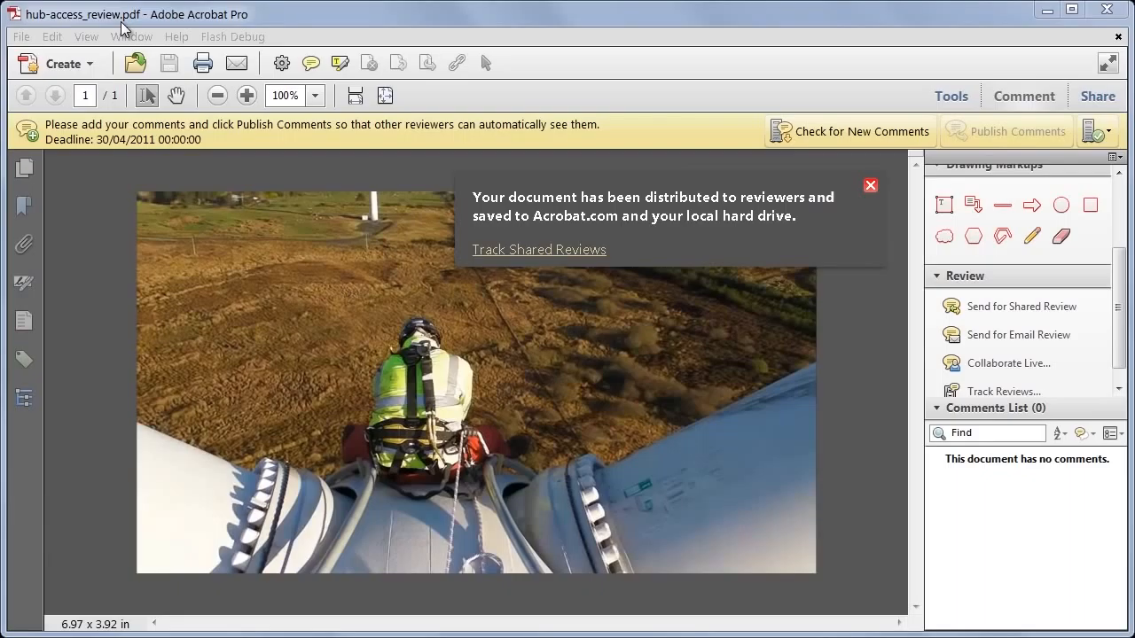
Dismiss the distribution notice and let the review copy's embedded video play
left_click(872, 186)
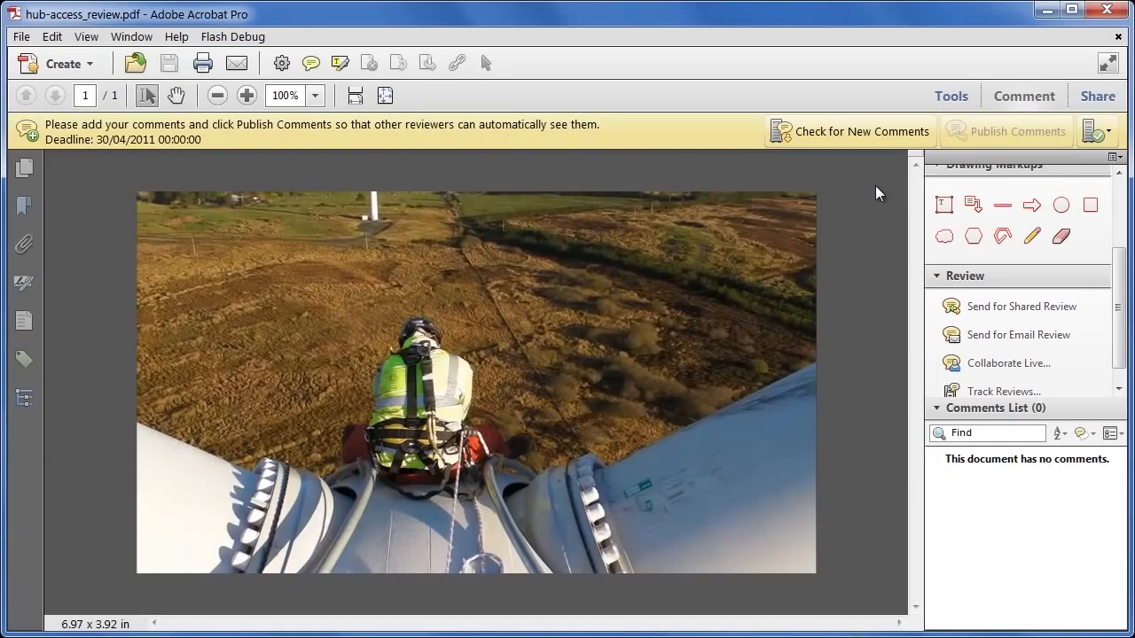
mouse_move(375, 546)
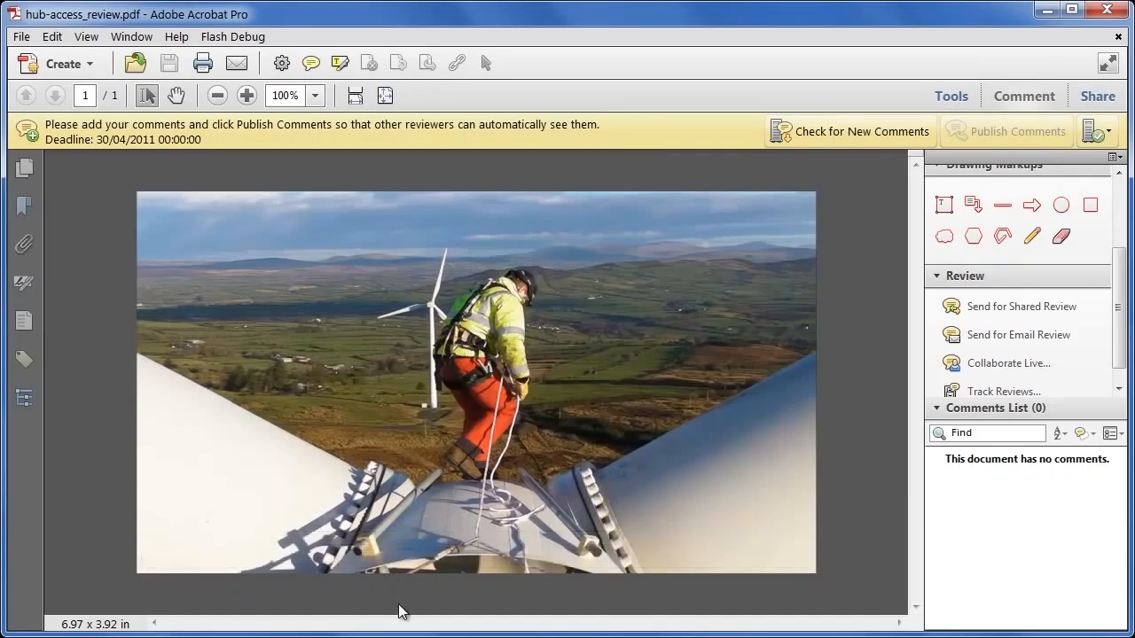
mouse_move(518, 568)
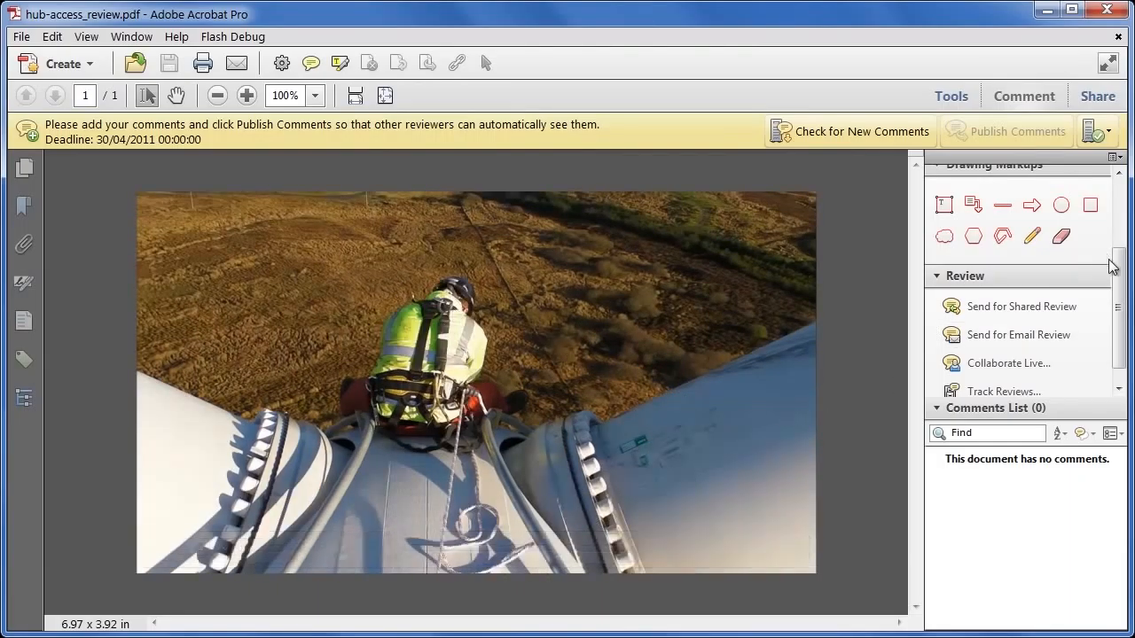
Draw a red pencil loop around the climber on the video frame
left_click_drag(1110, 266, 1120, 228)
left_click(1031, 306)
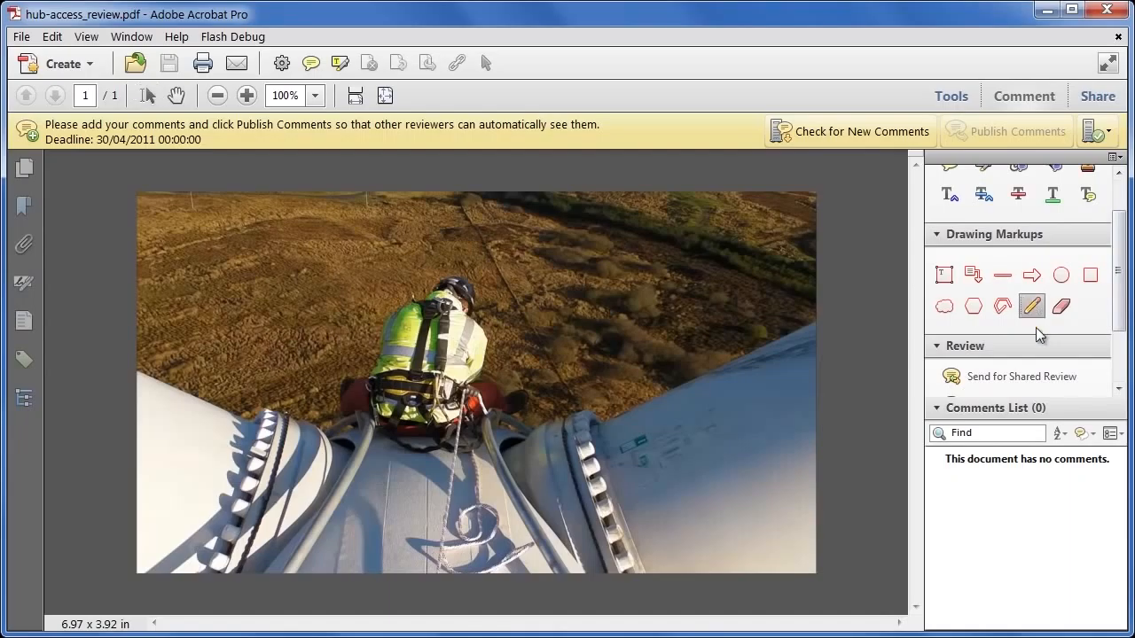
mouse_move(479, 310)
left_mouse_down()
mouse_move(453, 317)
mouse_move(476, 420)
mouse_move(505, 345)
mouse_move(483, 315)
left_mouse_up()
left_click(1014, 483)
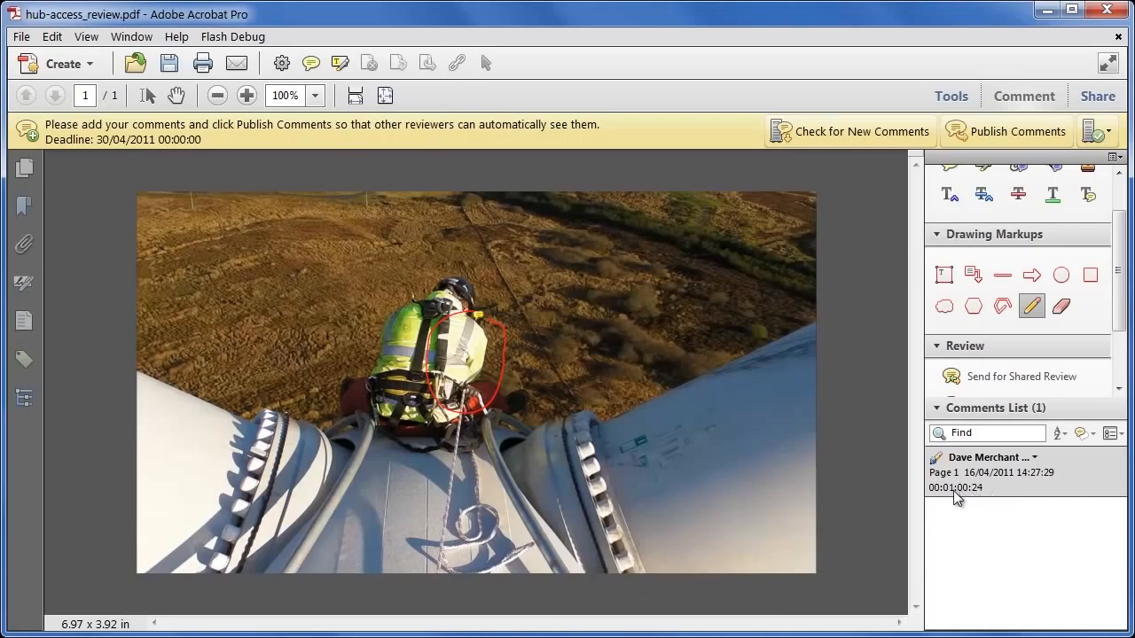
Add 'Not sure if this needs color correction?' under the pencil comment's 00:01:00:24 timecode
left_click(984, 488)
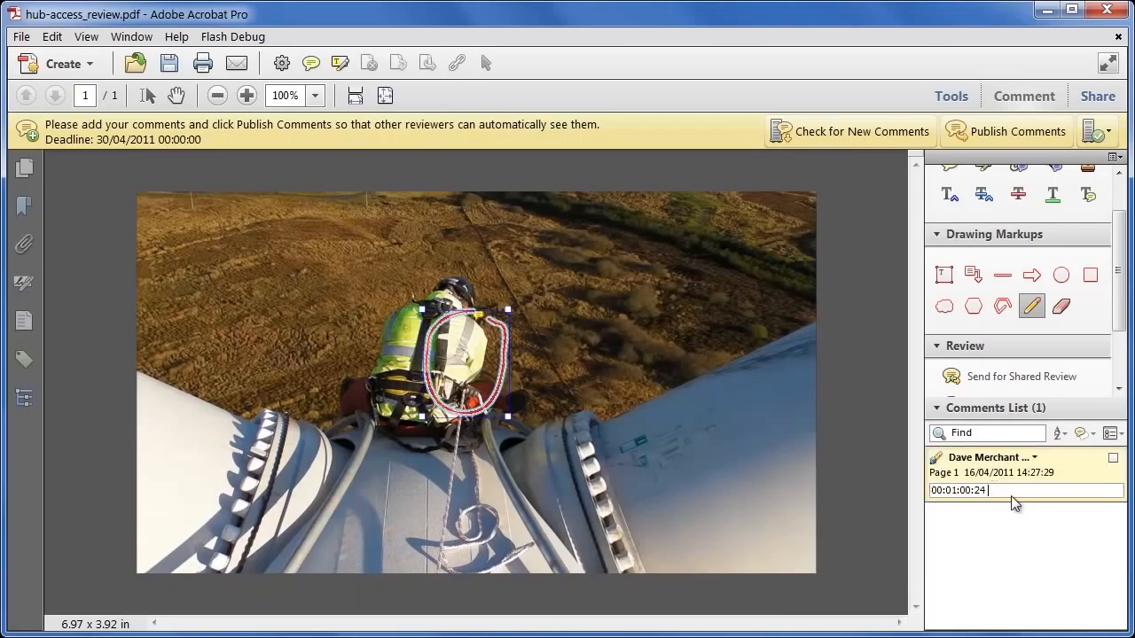
key("Return")
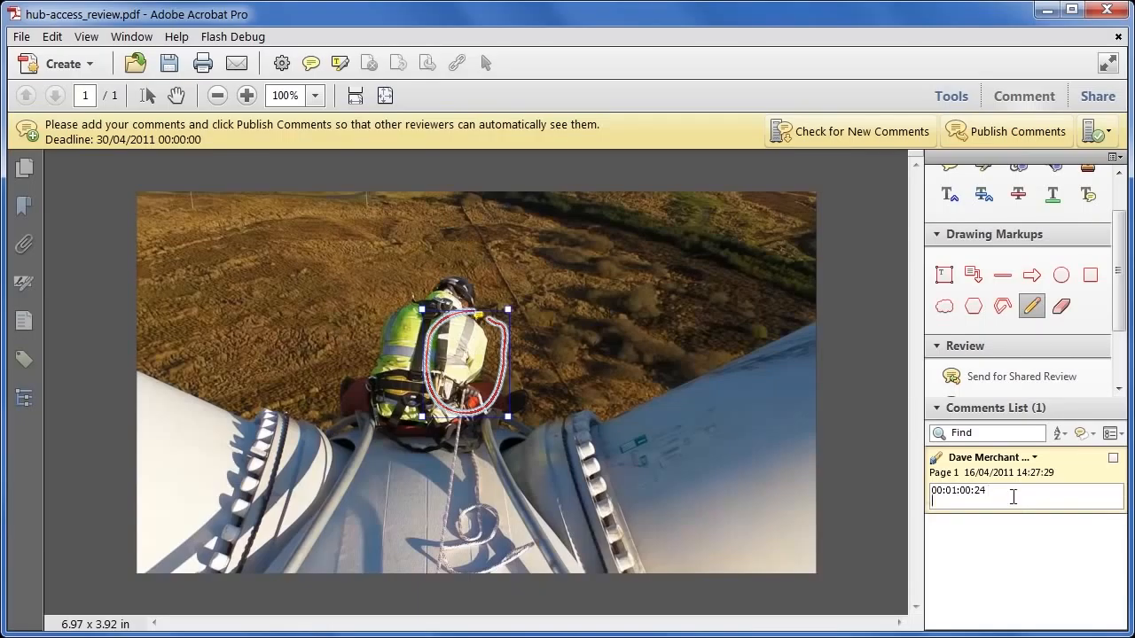
type("Not sure if this needs color correction?")
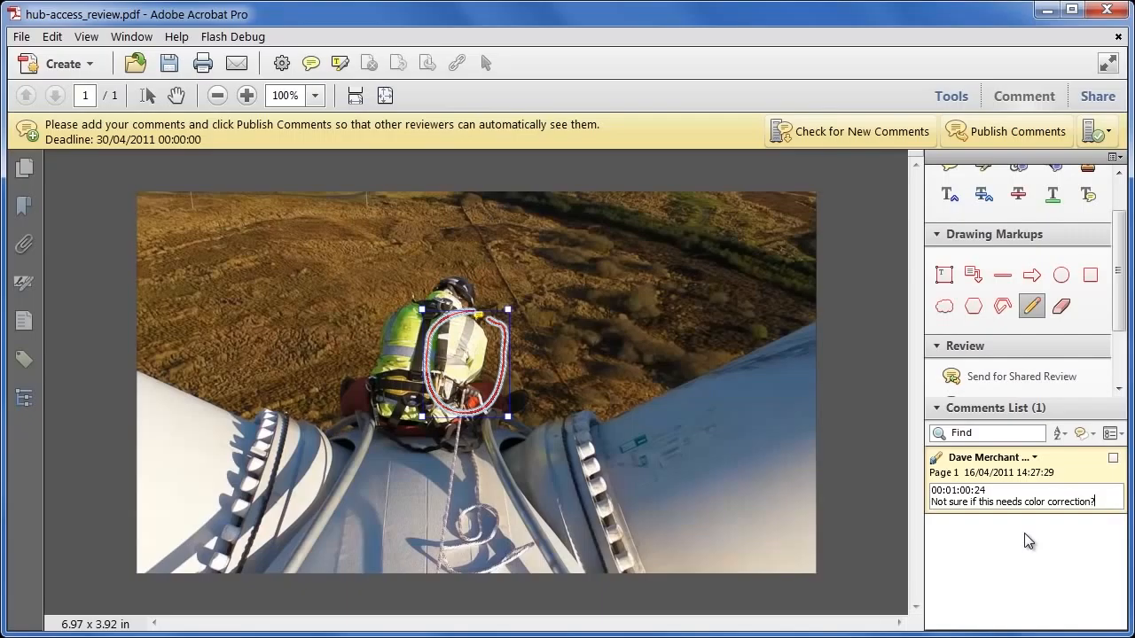
left_click(1024, 534)
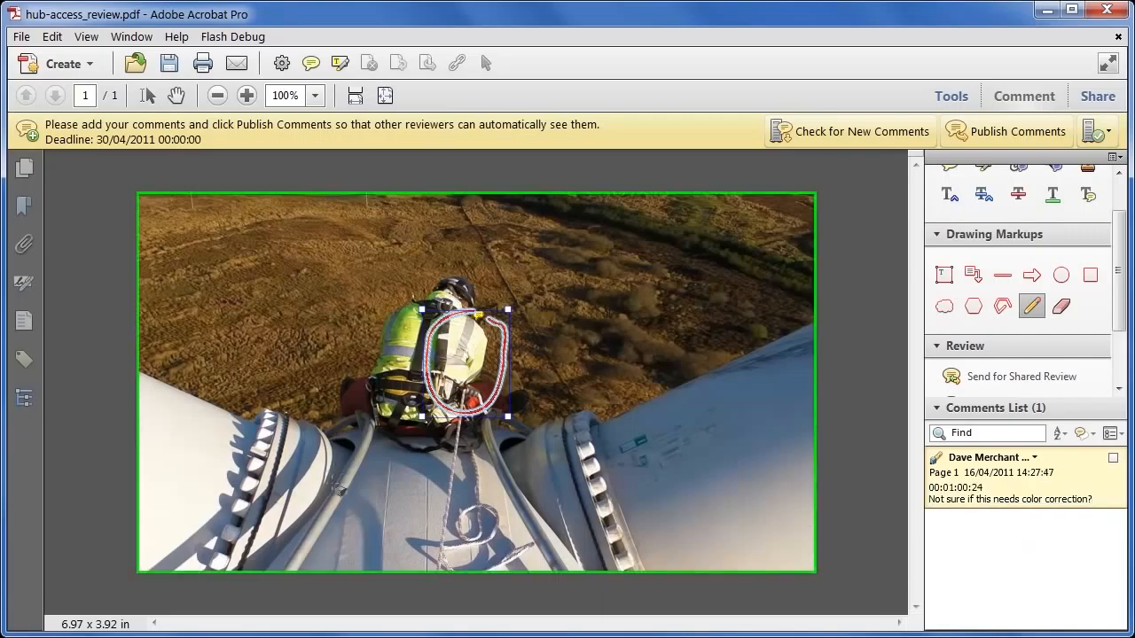
left_click(176, 96)
Play the embedded video and jump it to the color-correction comment's timecode from the Comments List
left_click(237, 292)
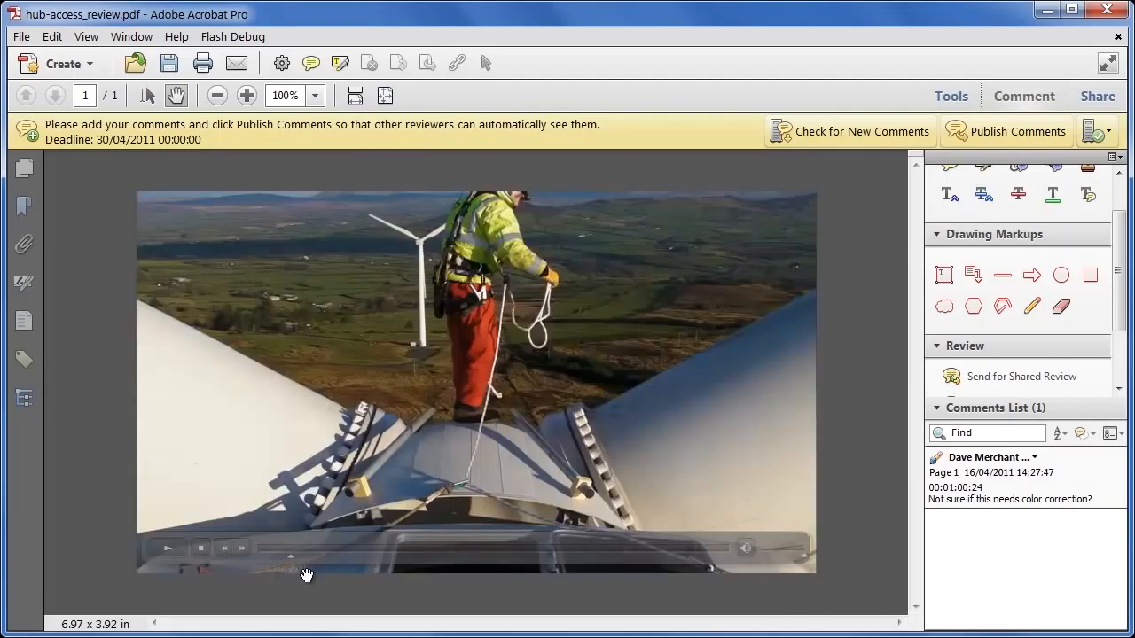
left_click(173, 549)
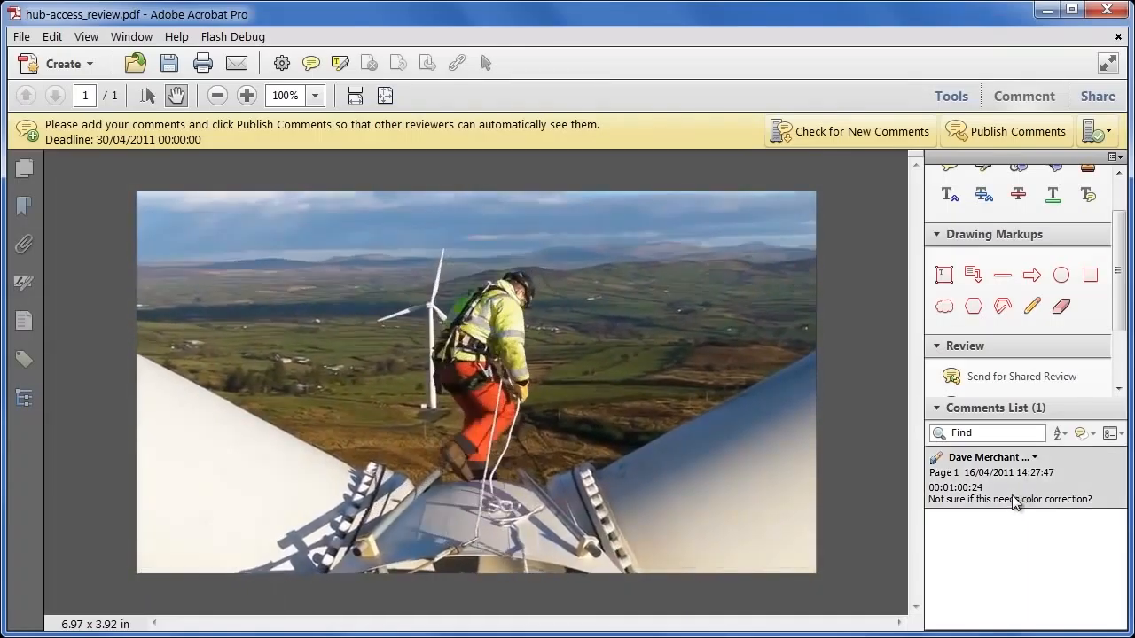
left_click(1011, 497)
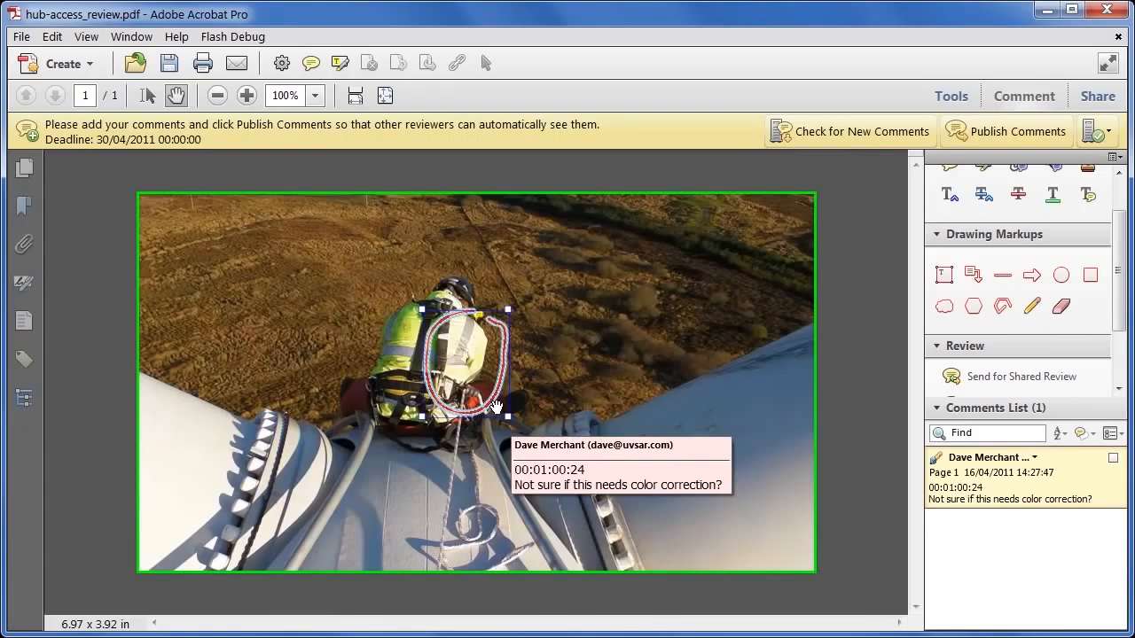
left_click(288, 295)
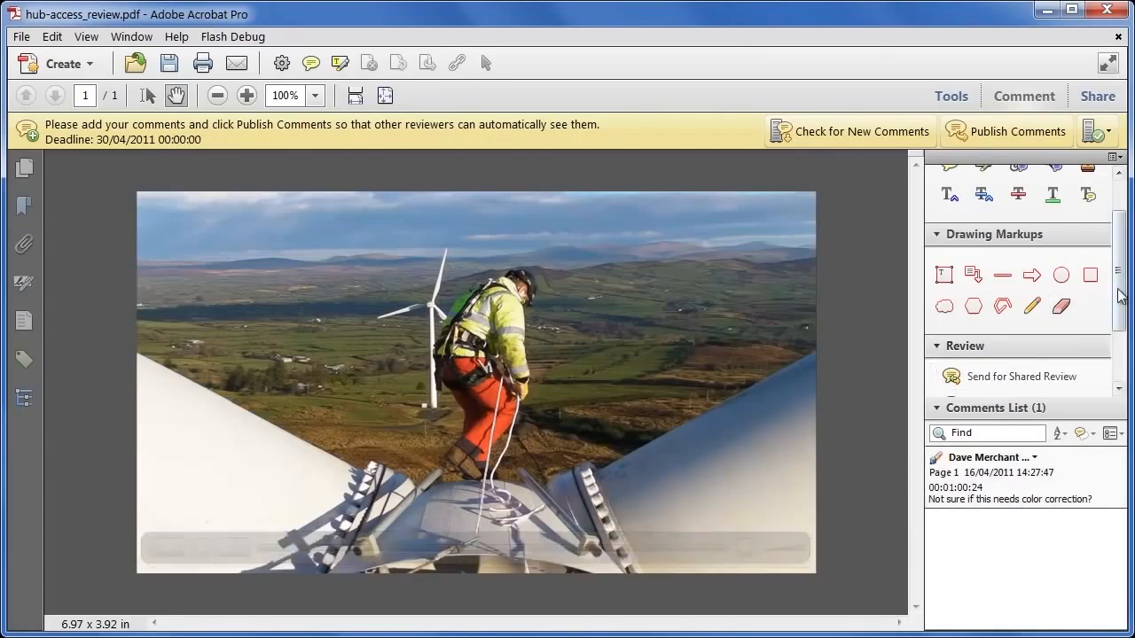
Publish the color-correction comment to the shared review and dismiss the '1 new comment was published' notice
scroll(1124, 248, "up", 3)
scroll(1126, 262, "down", 1)
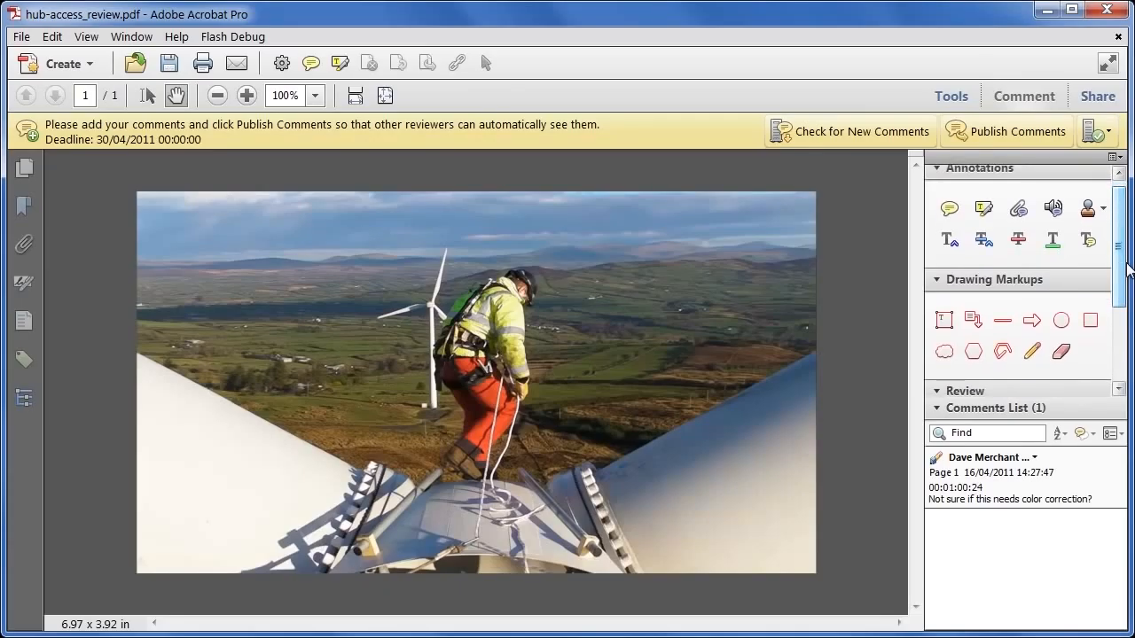
left_click(1019, 136)
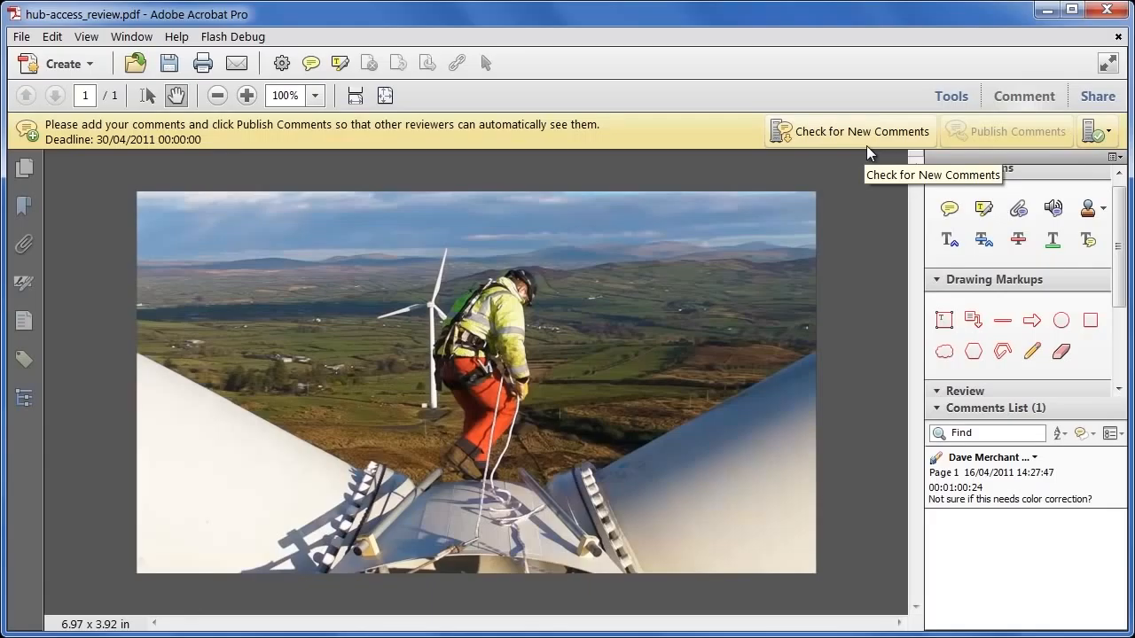
left_click(1119, 390)
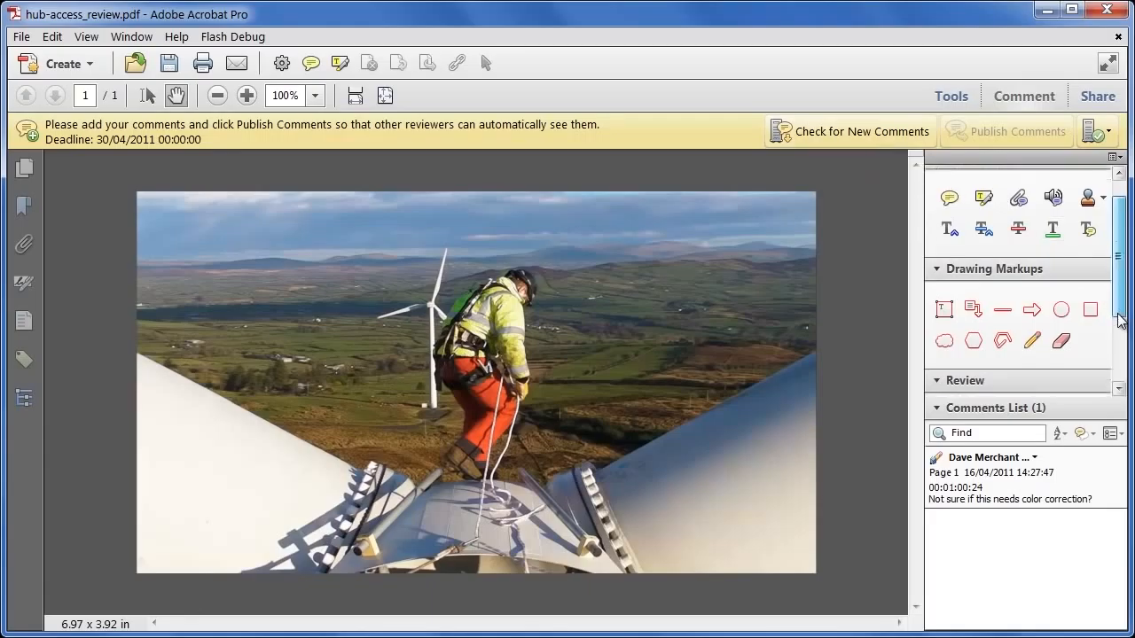
left_click(1017, 372)
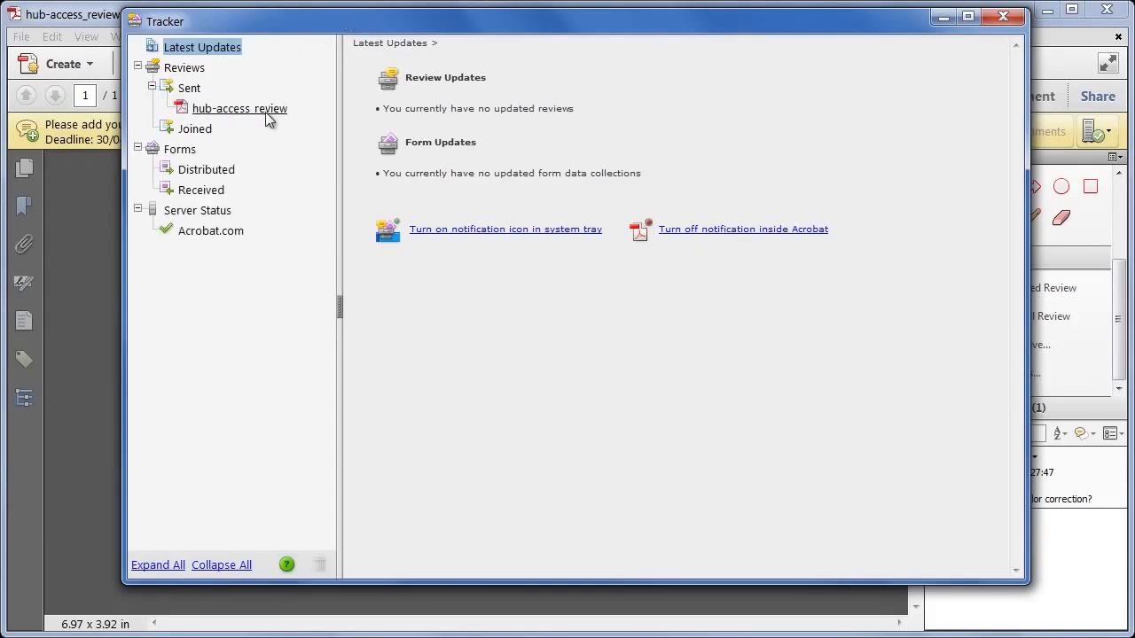
left_click(203, 114)
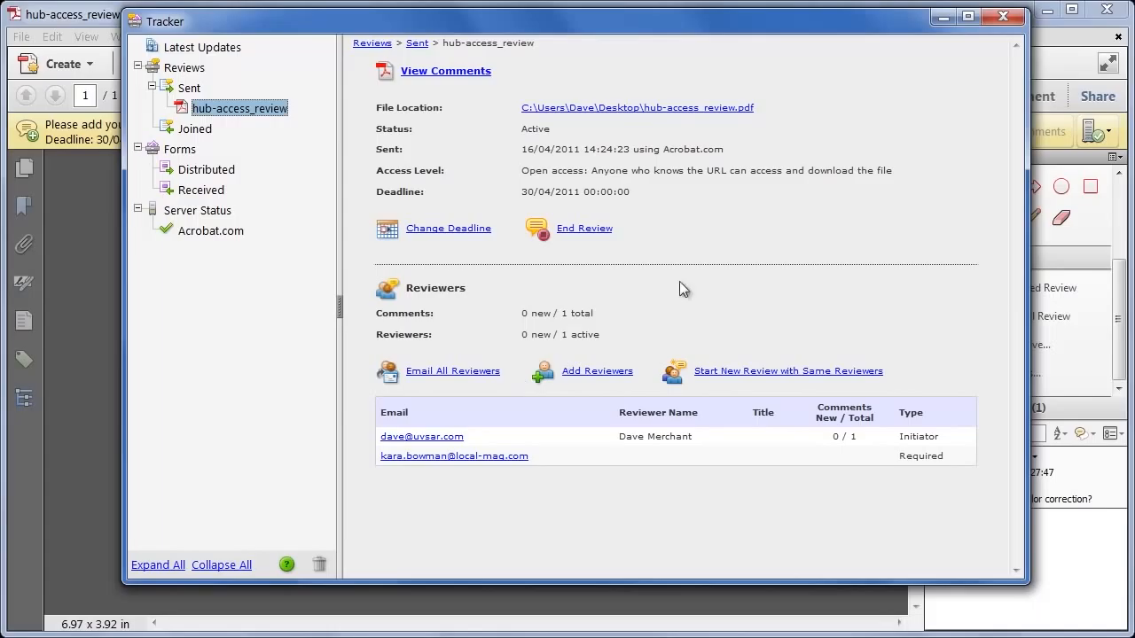
left_click(1009, 17)
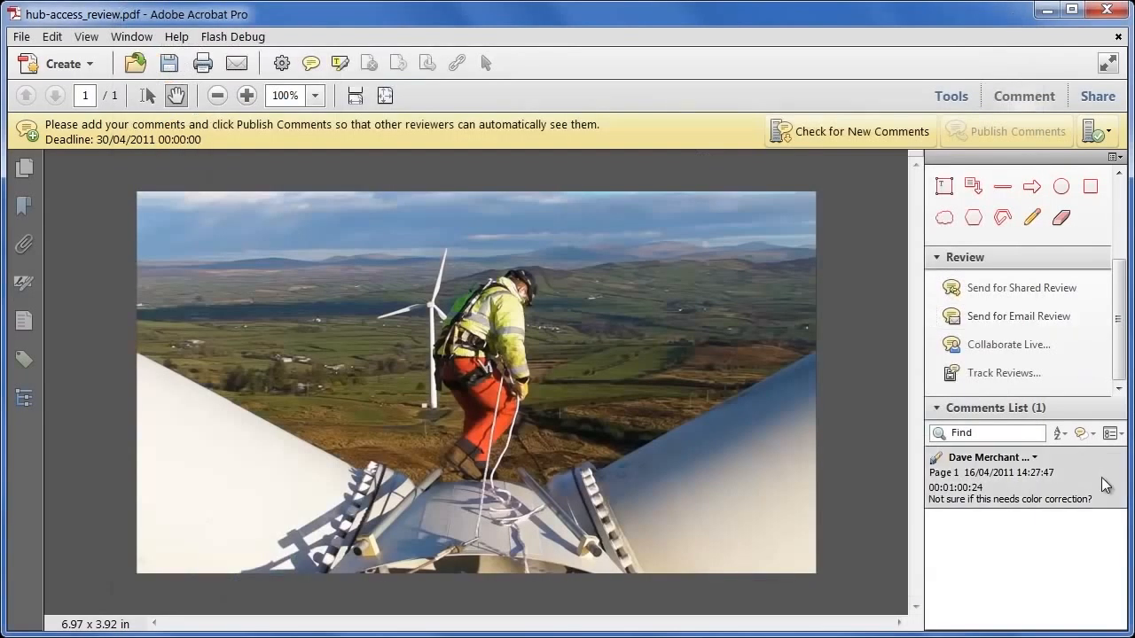
left_click(1120, 434)
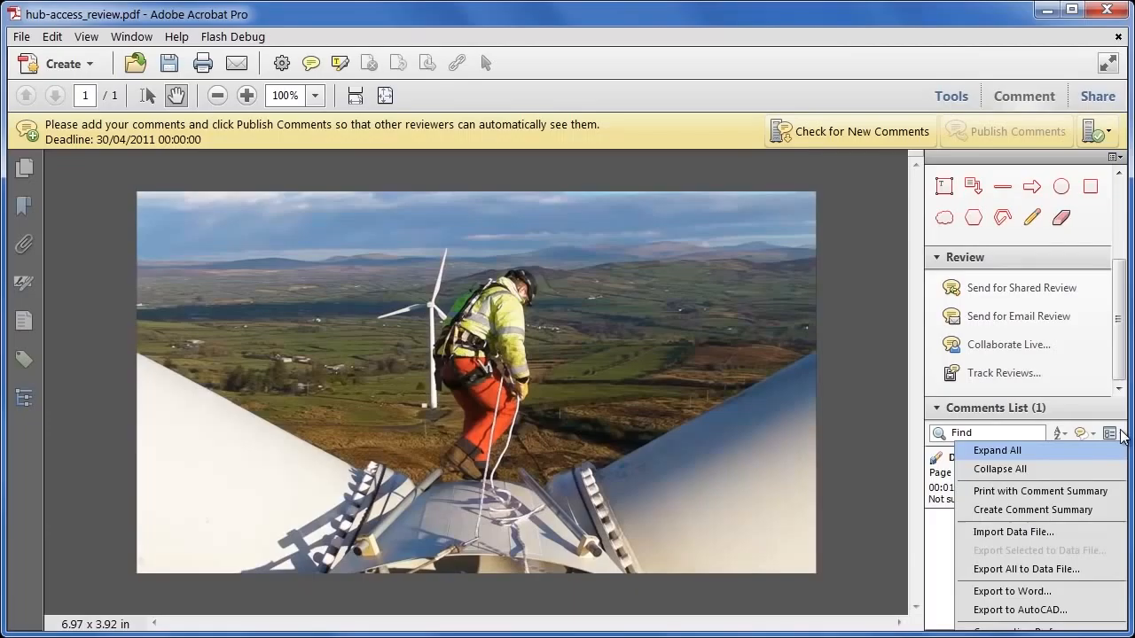
left_click(1081, 511)
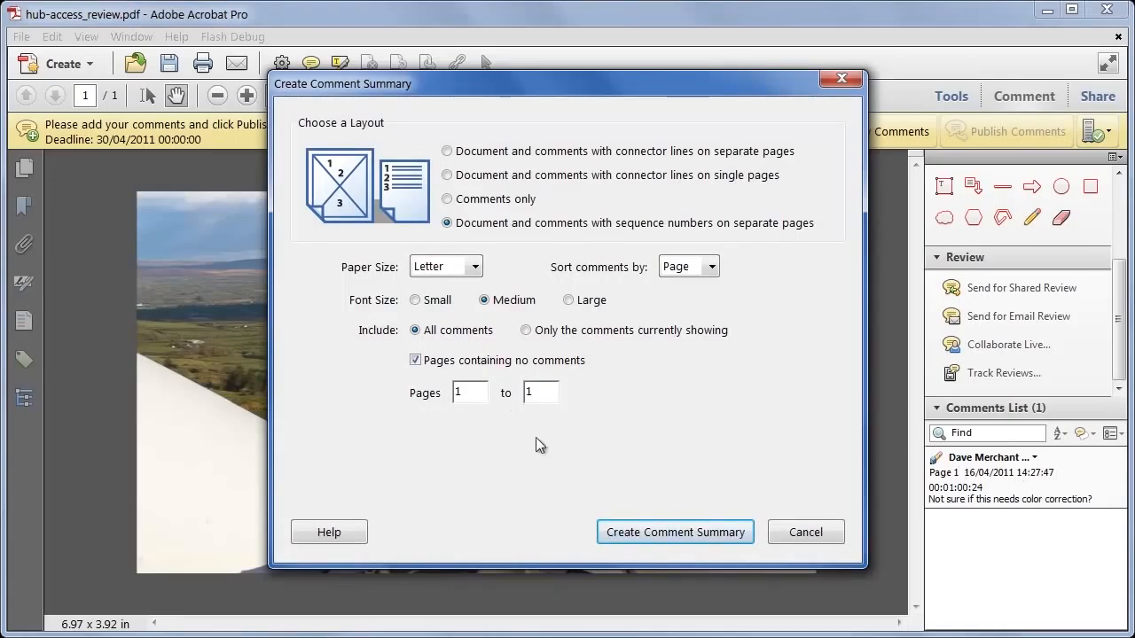
left_click(803, 532)
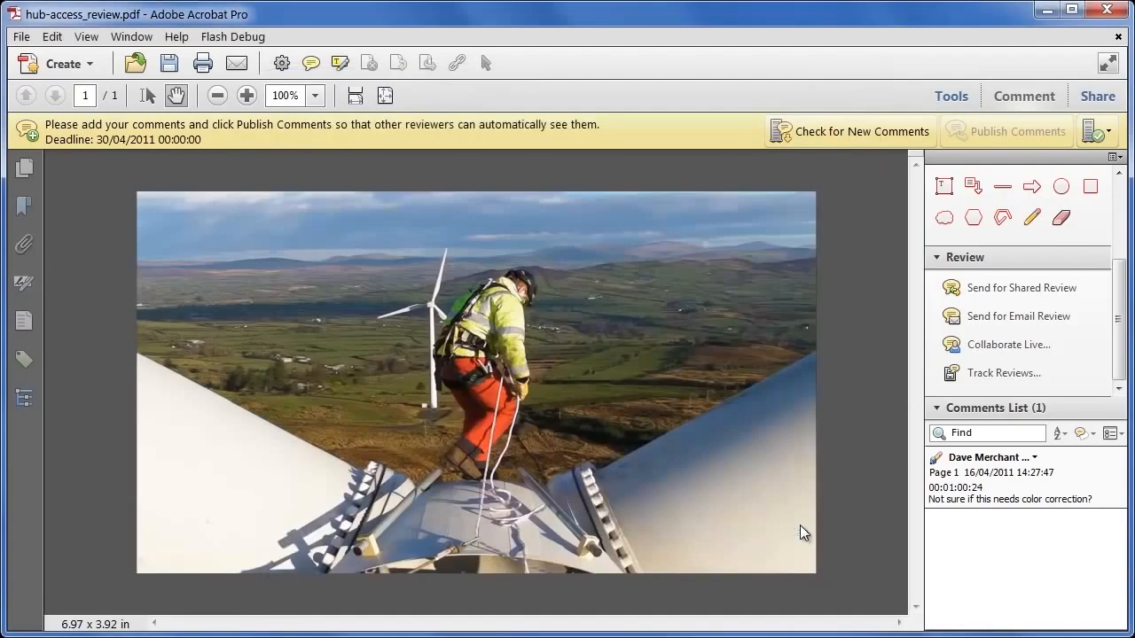